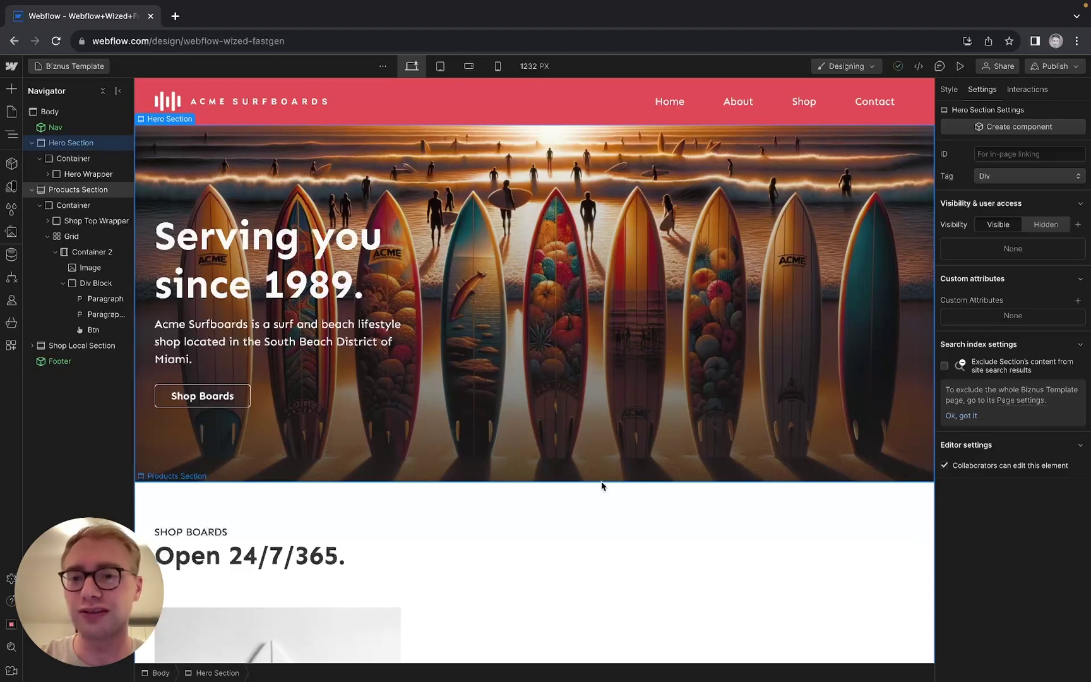
# Add a custom attribute named w-el with the value Product to the surfboard card's container in the products grid.
pyautogui.scroll(-3, 537, 552)
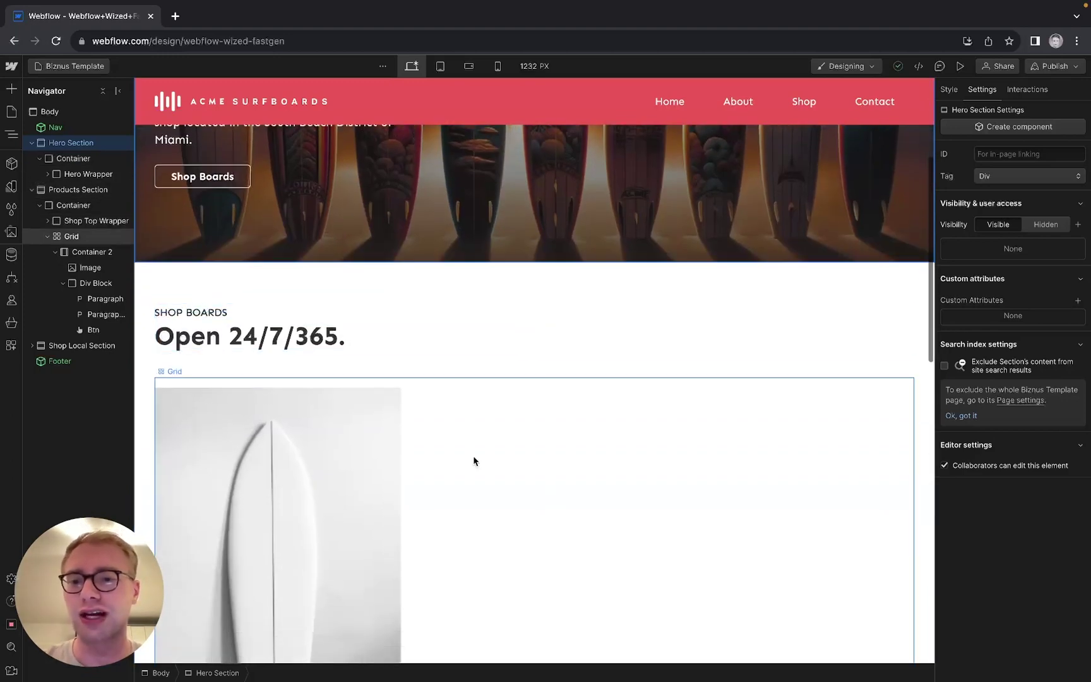
pyautogui.scroll(-3, 474, 460)
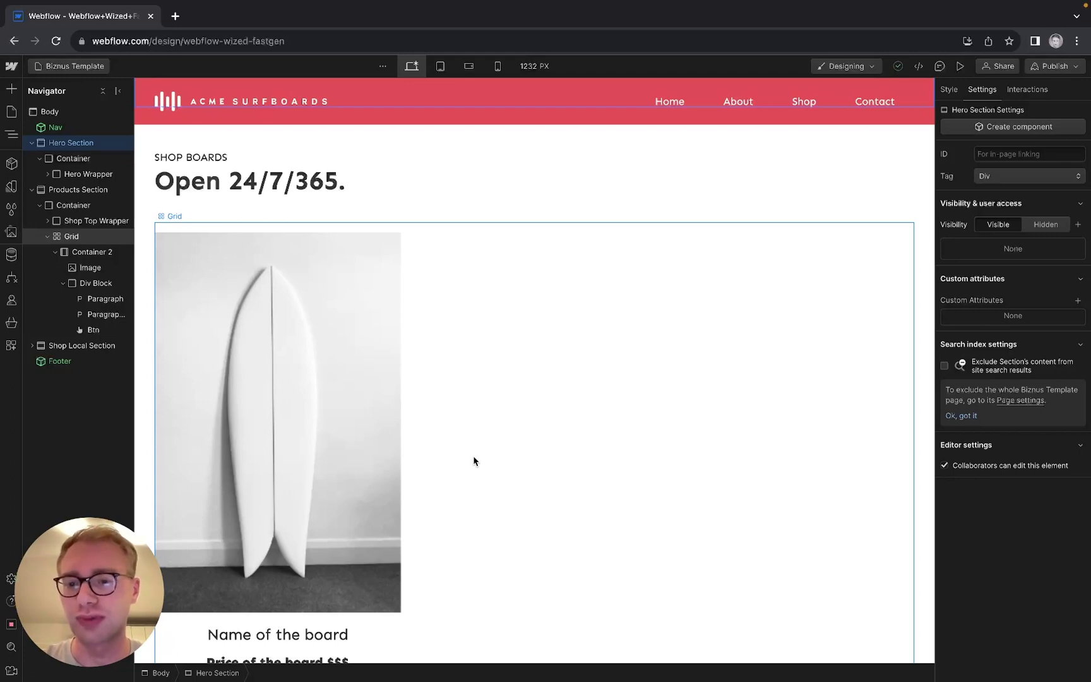
pyautogui.scroll(-1, 473, 460)
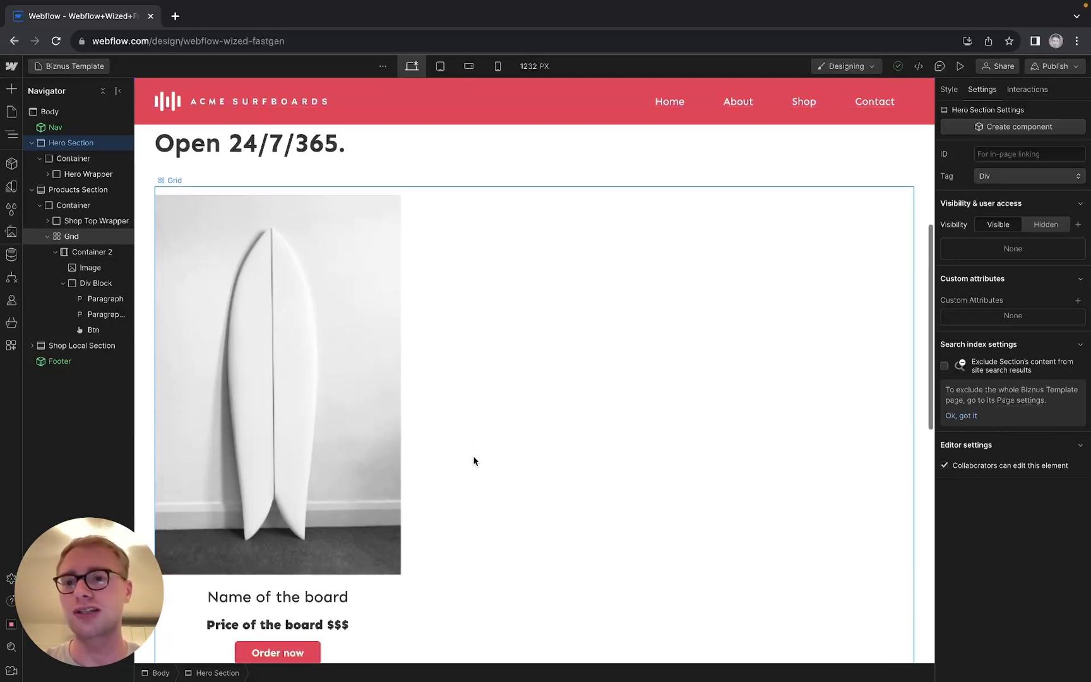
pyautogui.click(340, 460)
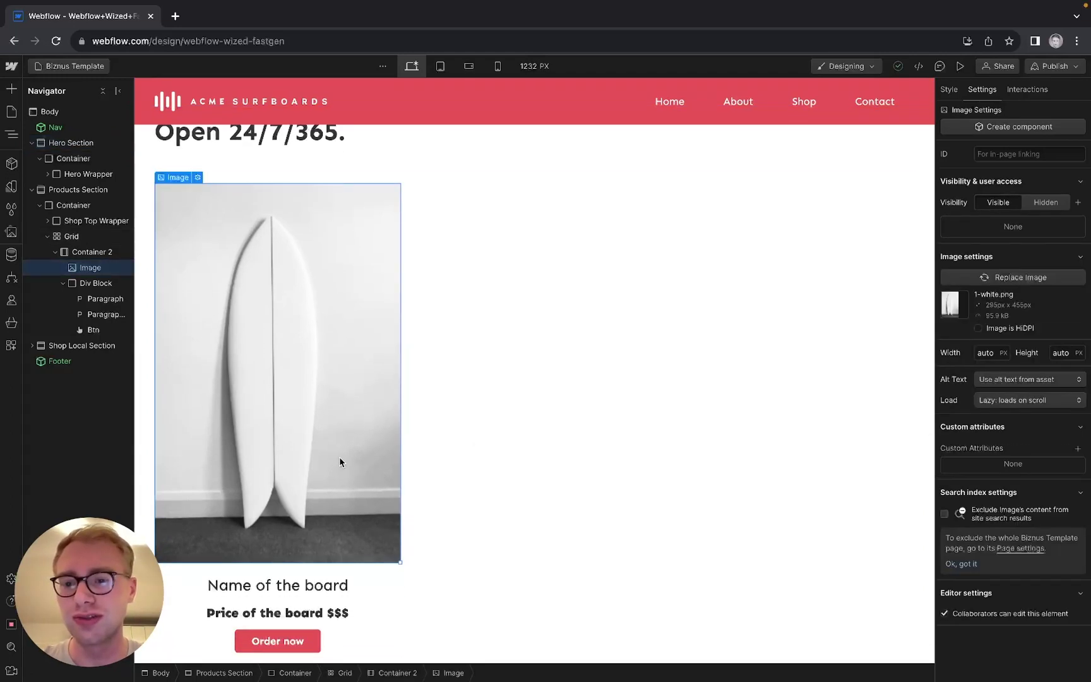
pyautogui.click(331, 589)
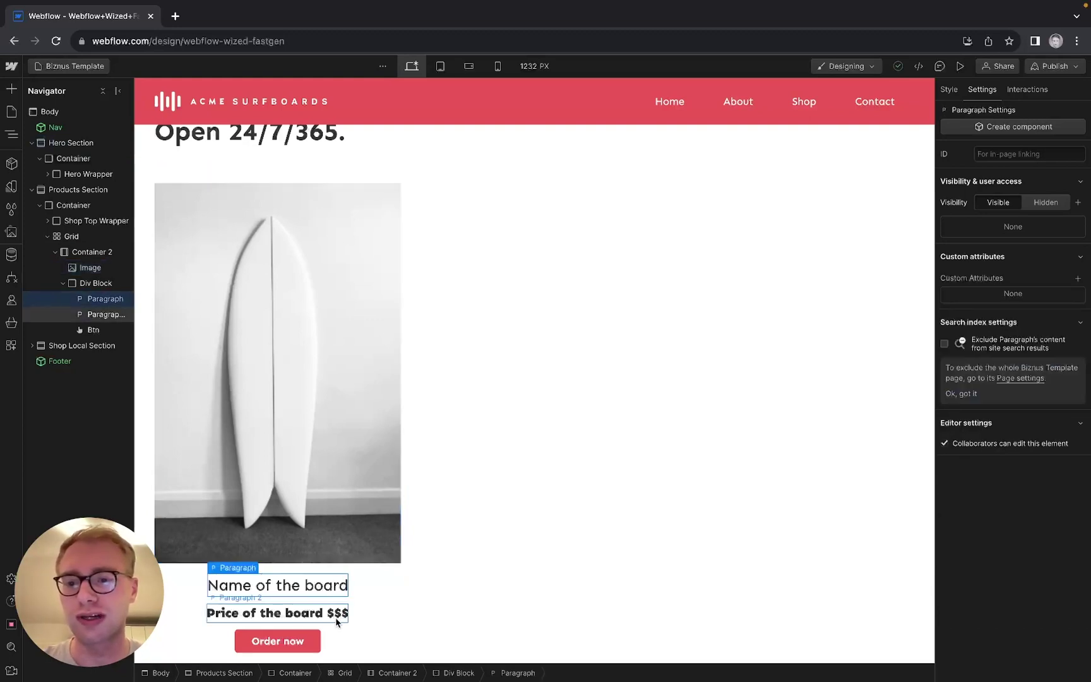
pyautogui.click(335, 620)
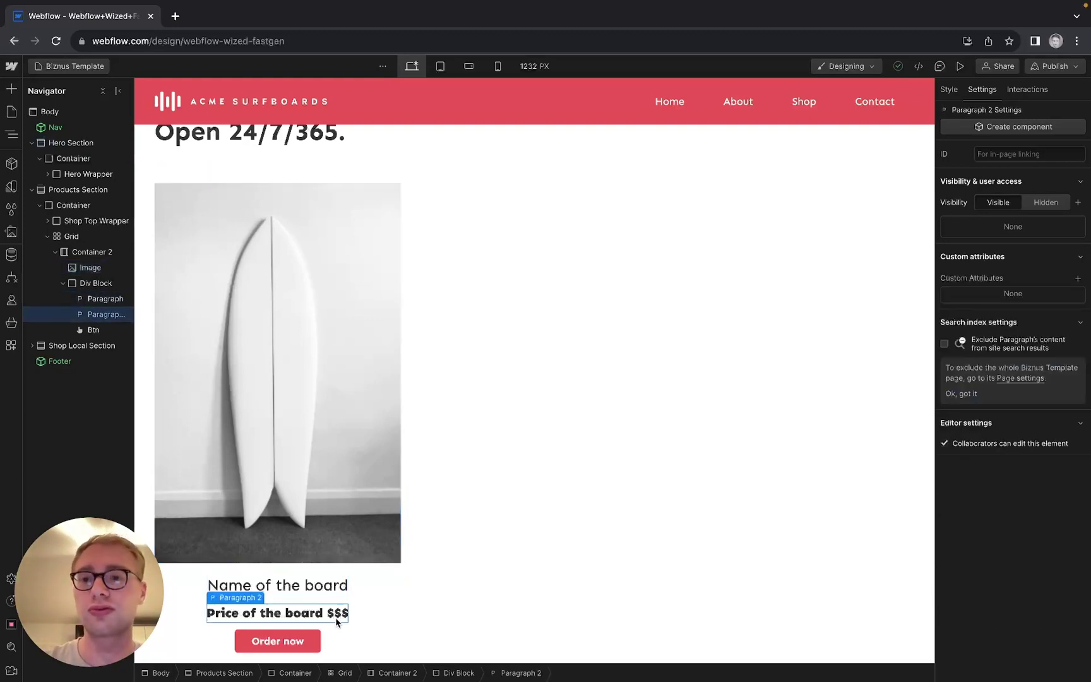
pyautogui.click(378, 576)
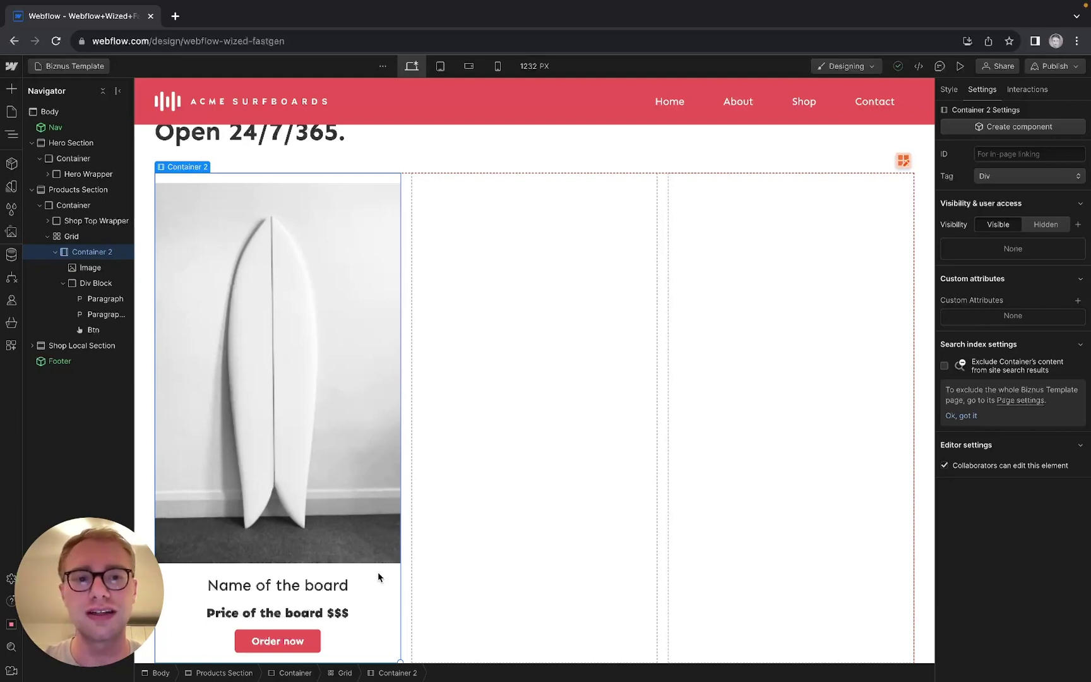
pyautogui.click(1078, 301)
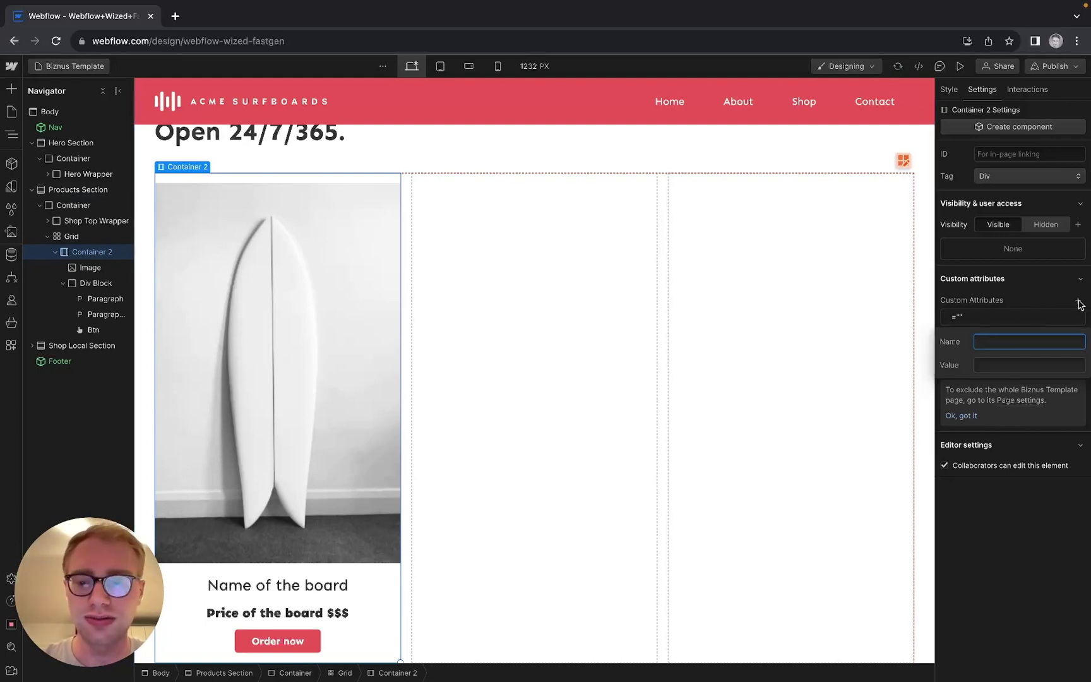
pyautogui.write('w-el')
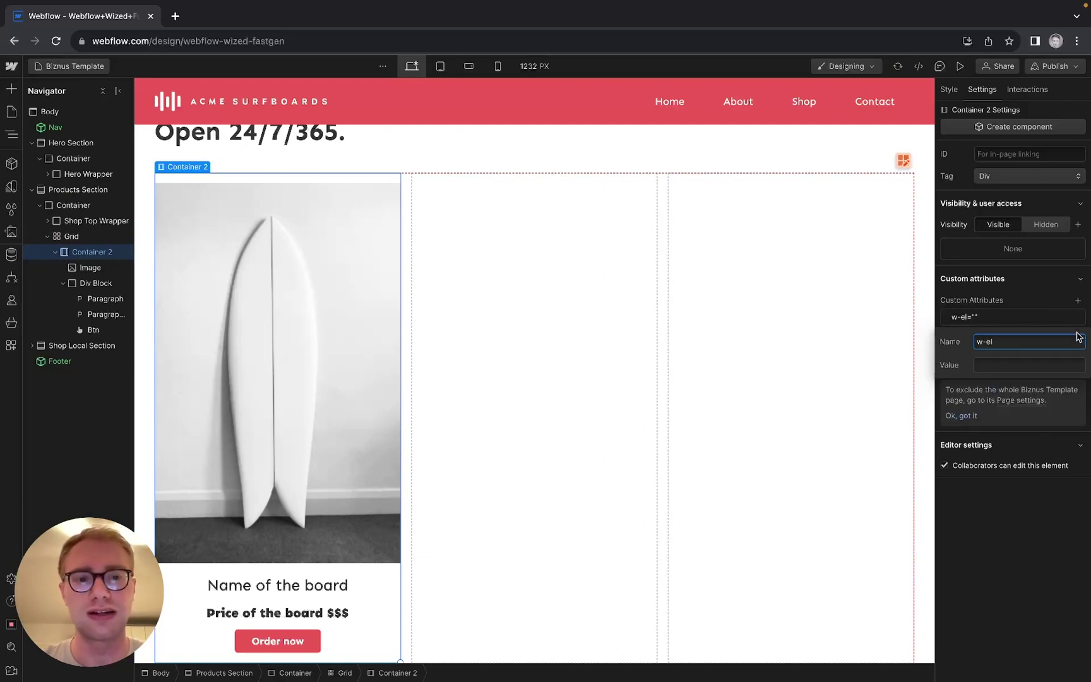
pyautogui.click(1029, 365)
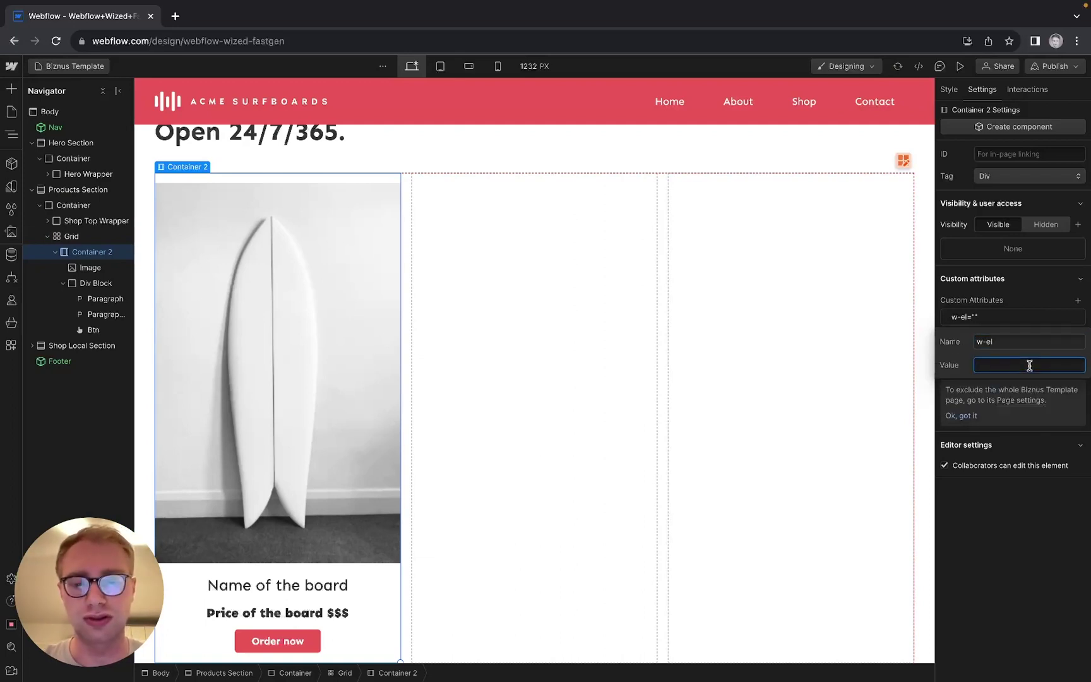
pyautogui.write('Product')
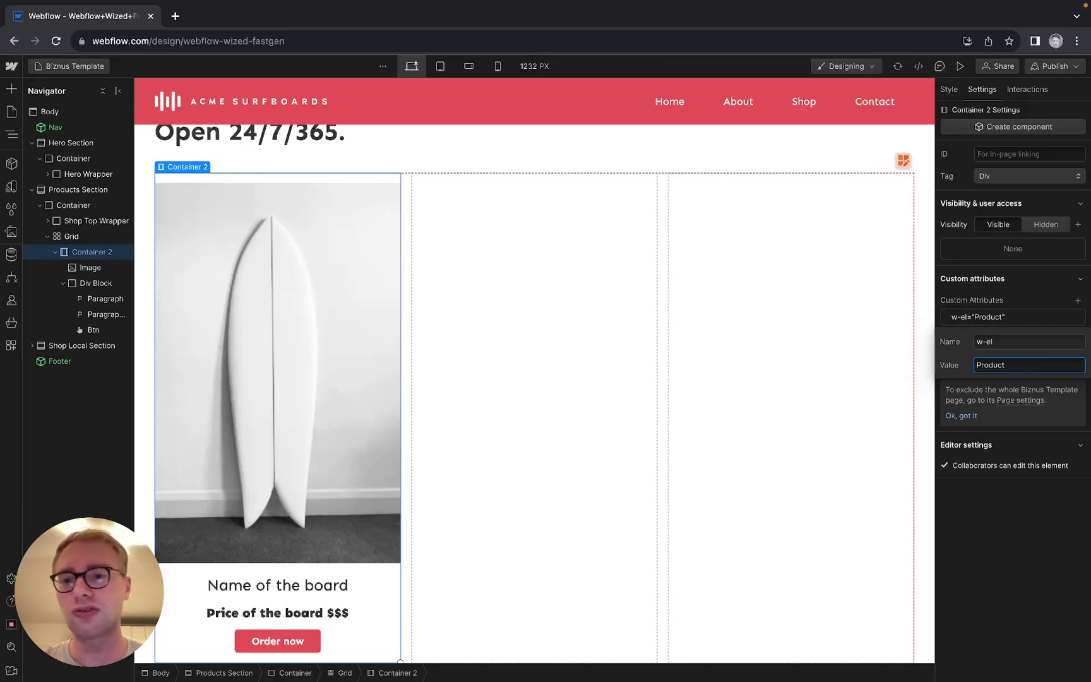
# Add a custom attribute named w-el with the value Image to the surfboard picture.
pyautogui.click(318, 367)
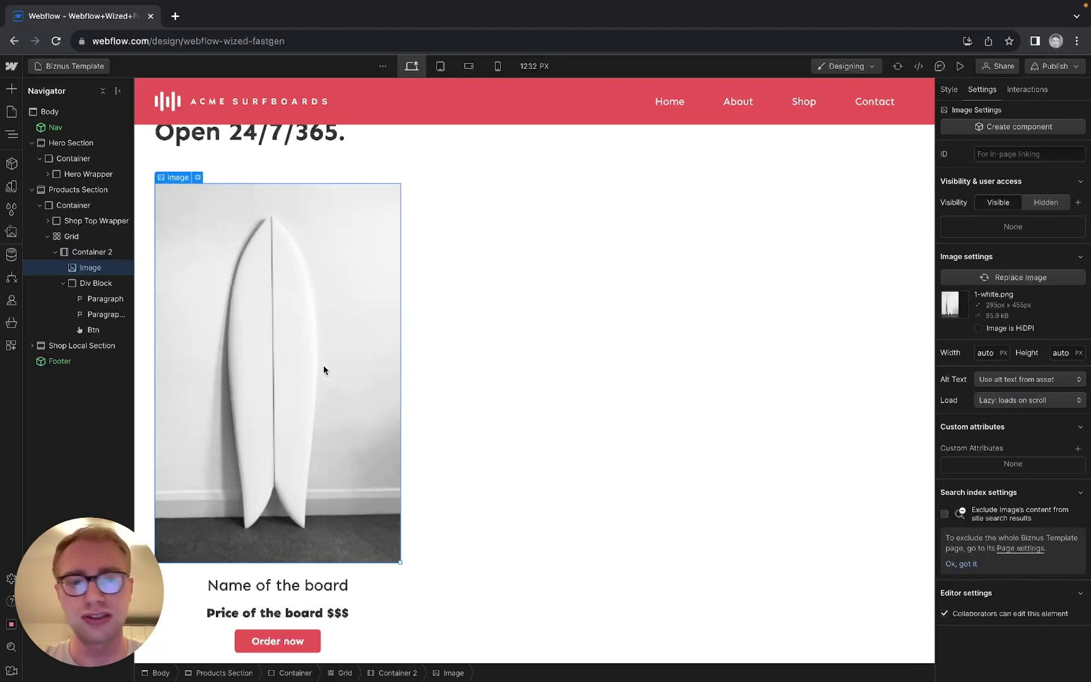
pyautogui.click(1077, 448)
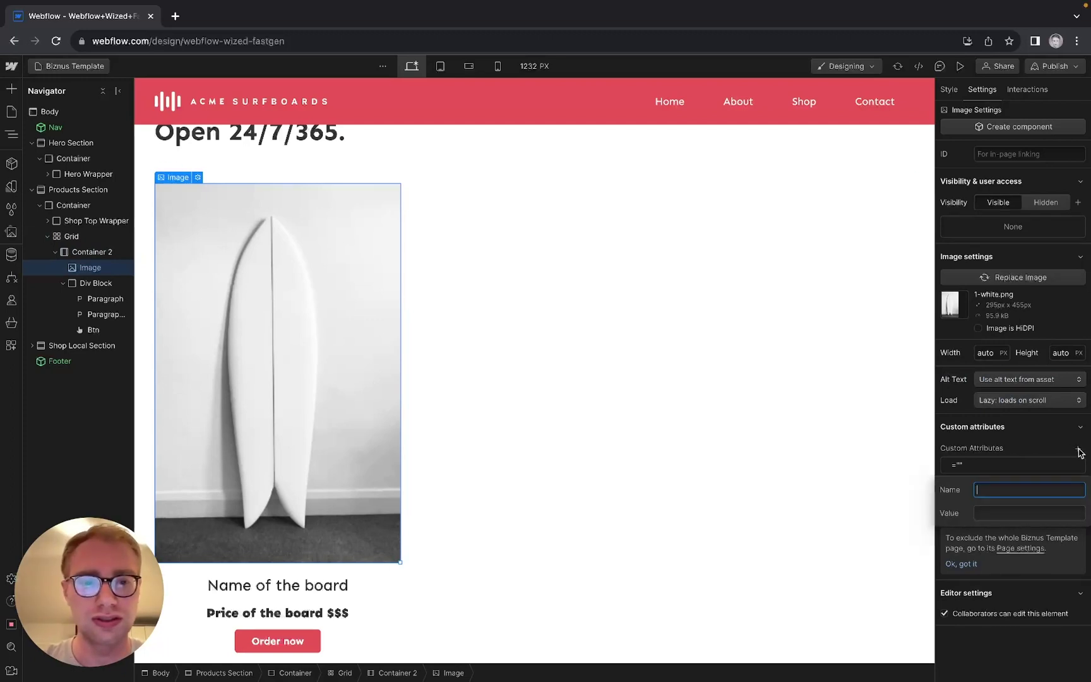
pyautogui.write('w-el')
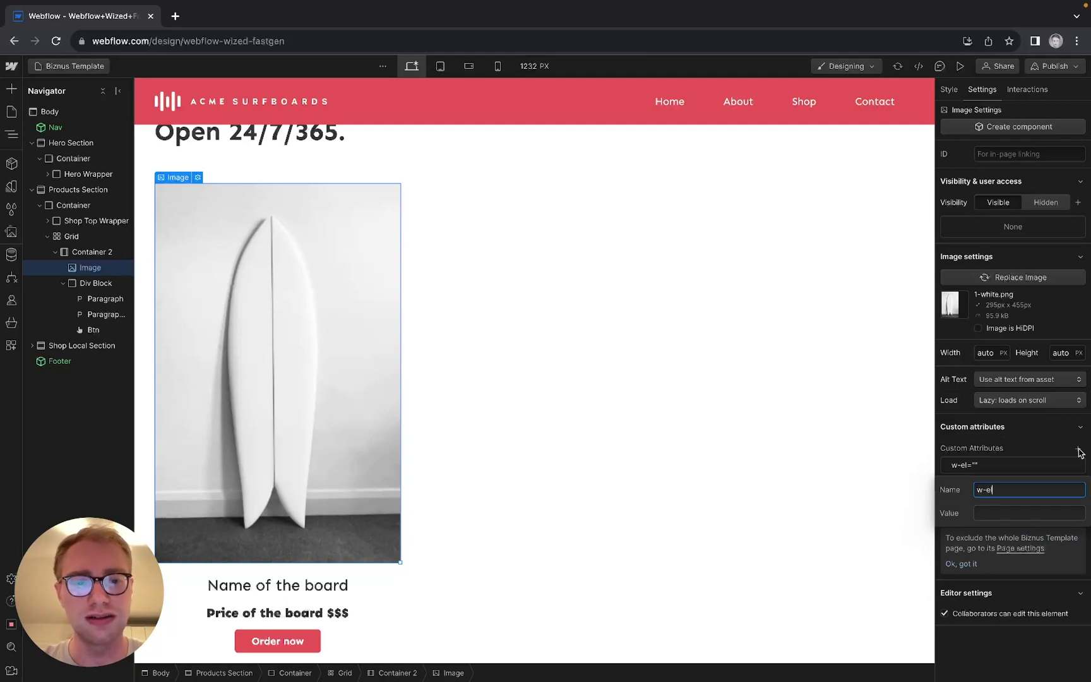
pyautogui.click(1038, 512)
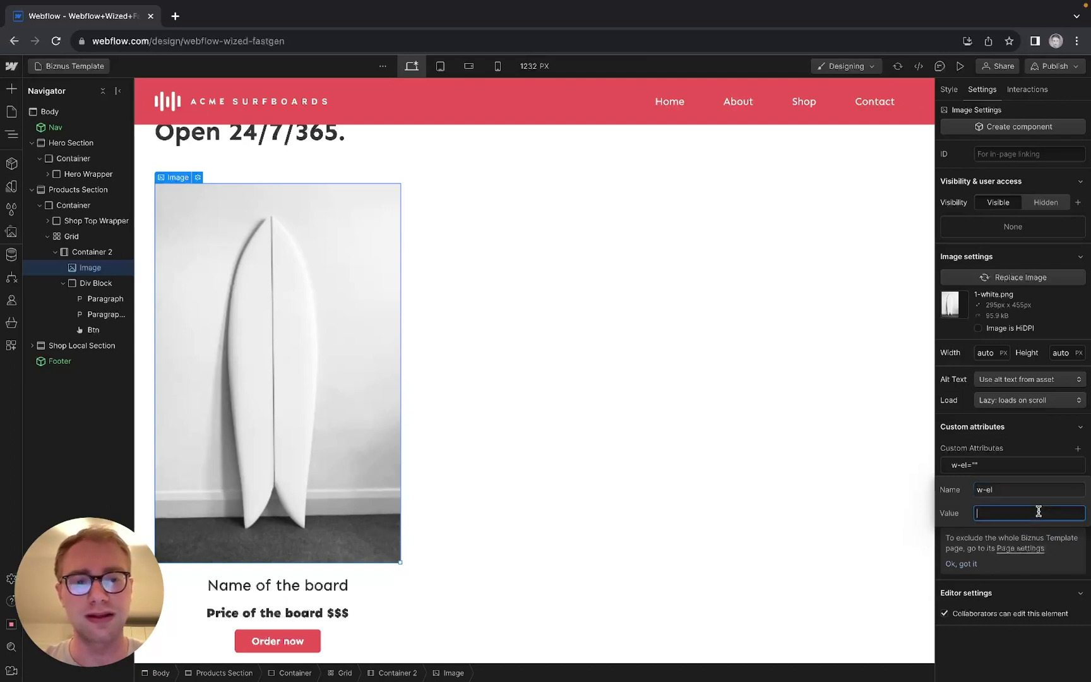
pyautogui.write('image')
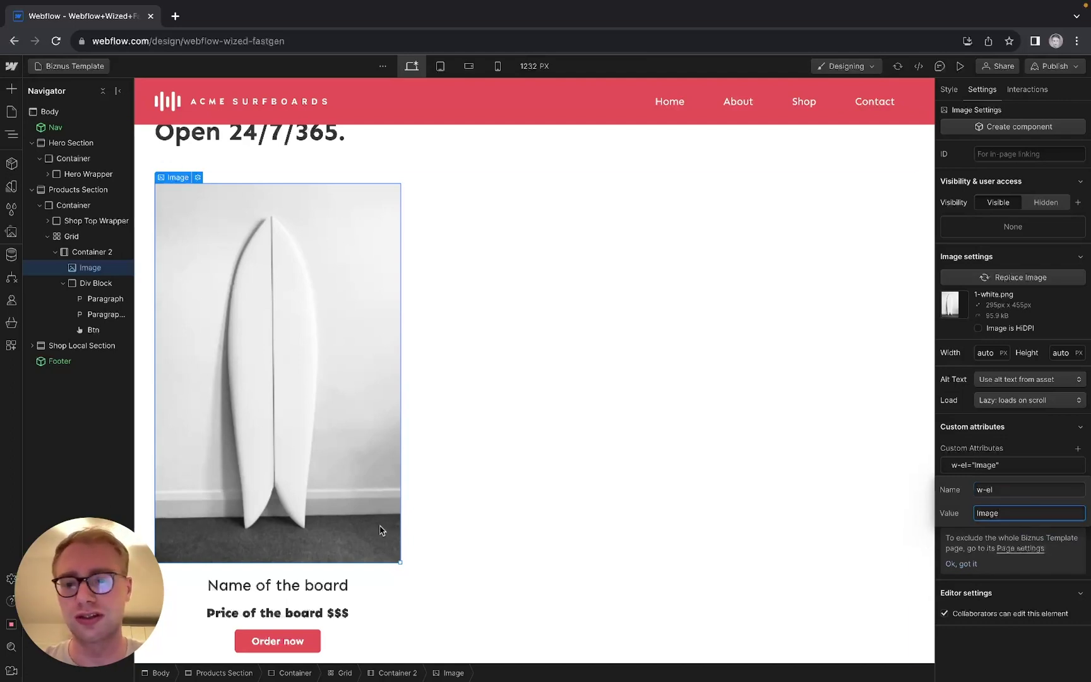
# Add a custom attribute named w-el with the value Name to the "Name of the board" paragraph.
pyautogui.click(309, 585)
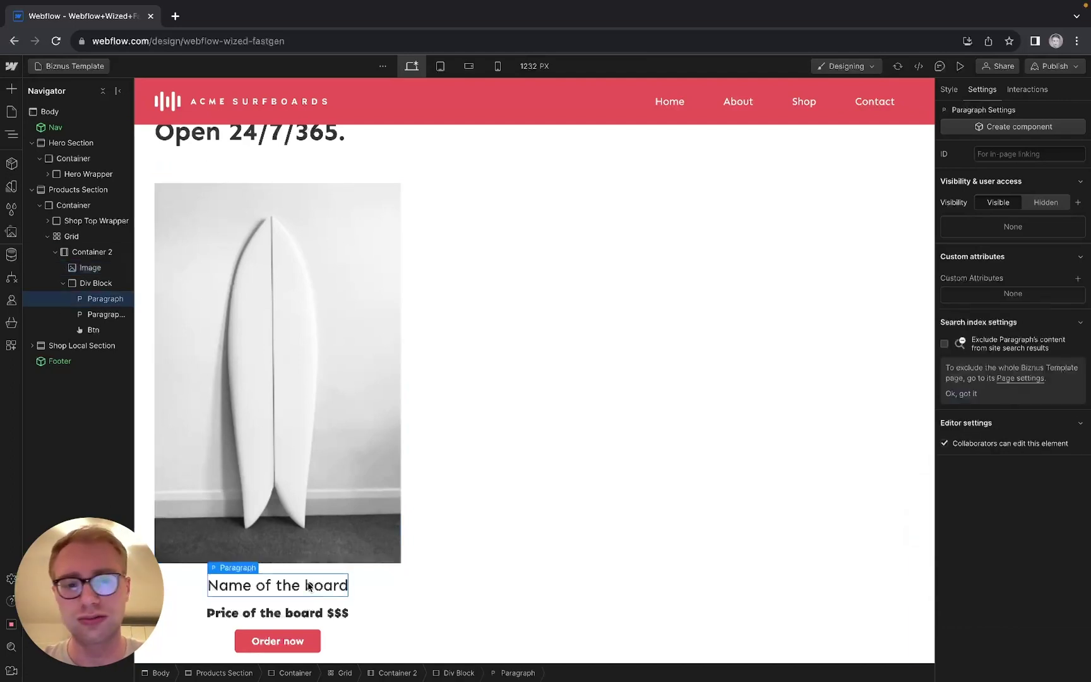
pyautogui.click(1079, 282)
pyautogui.write('w-el')
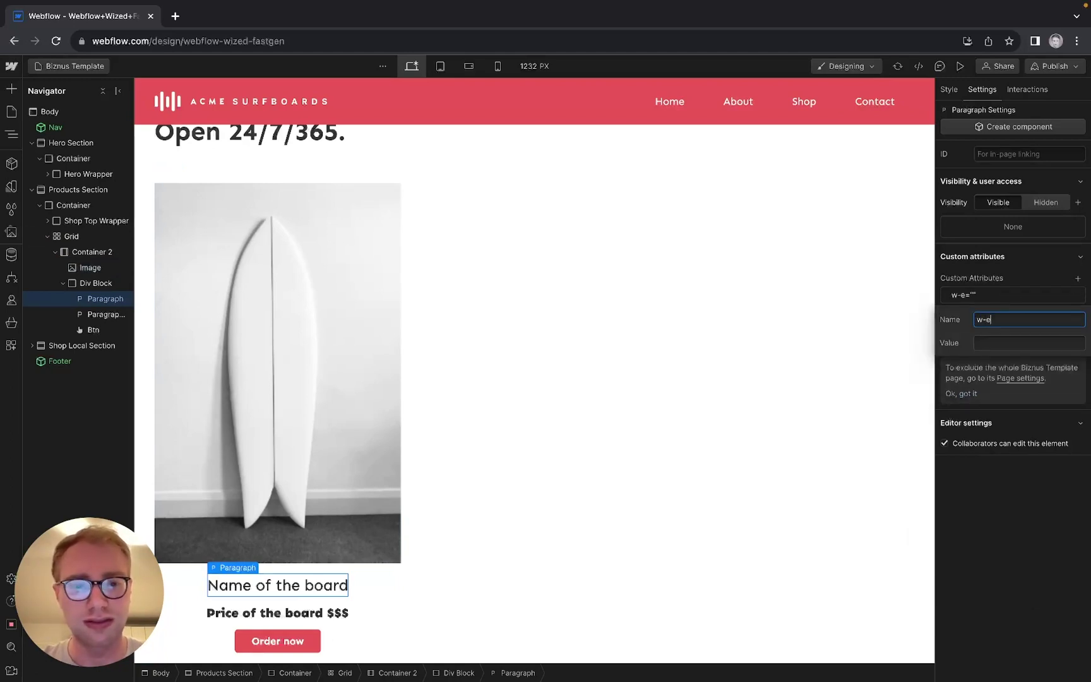
pyautogui.click(1003, 342)
pyautogui.write('Name')
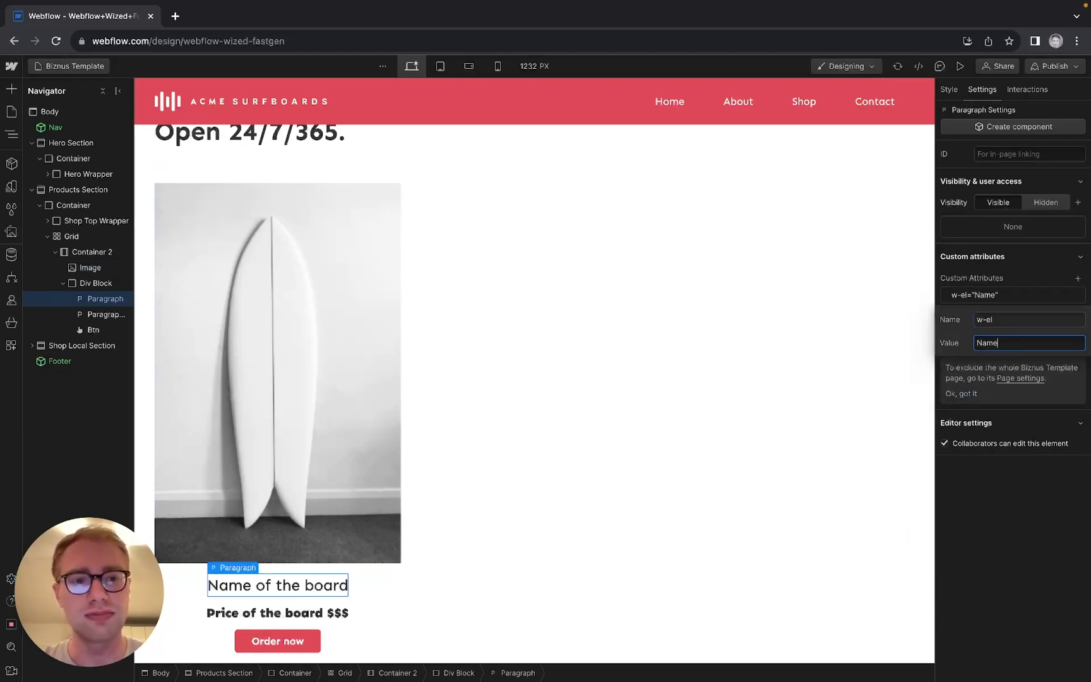
# Add a custom attribute named w-el with the value Price to the "Price of the board $$$" paragraph, and publish the site.
pyautogui.click(303, 614)
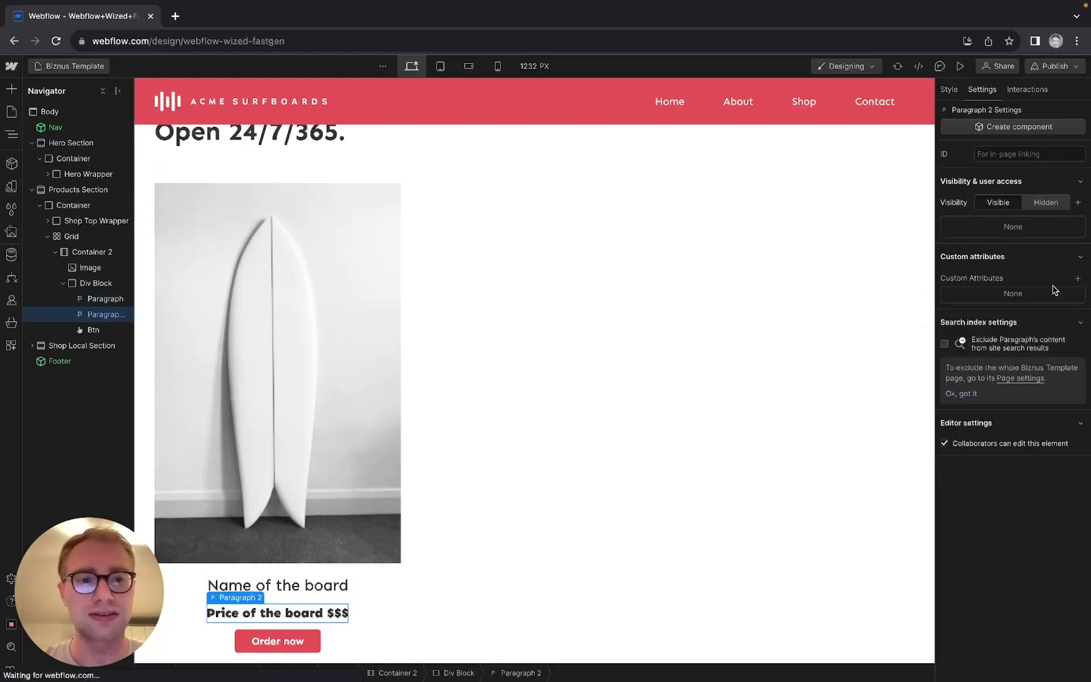
pyautogui.click(1079, 280)
pyautogui.write('w')
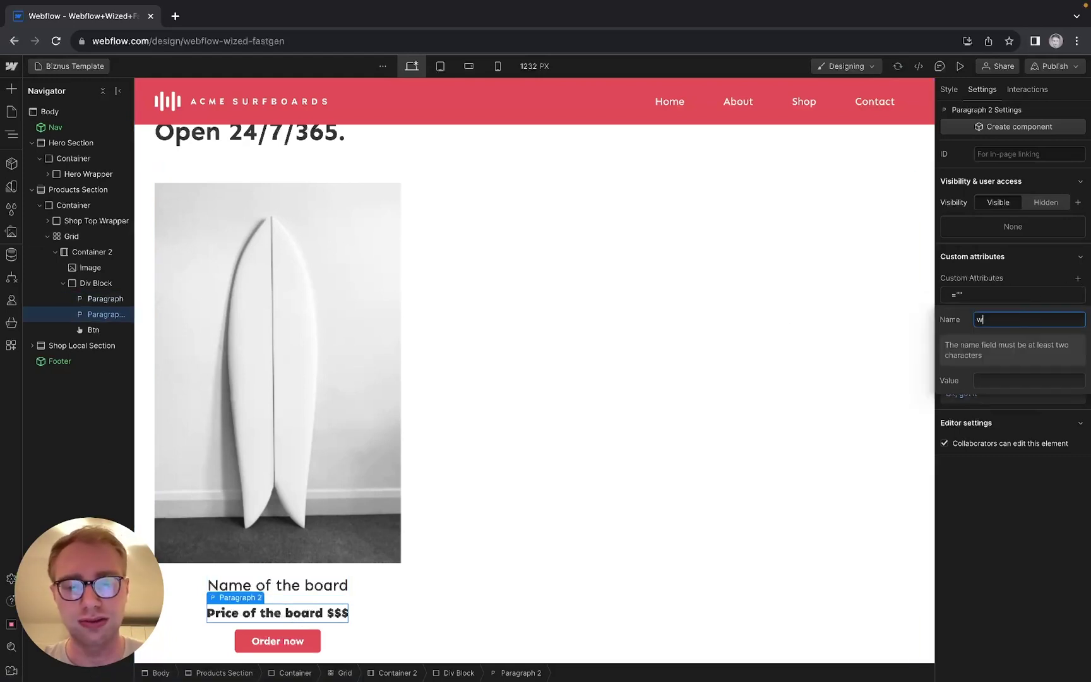
pyautogui.write('-el')
pyautogui.click(1025, 344)
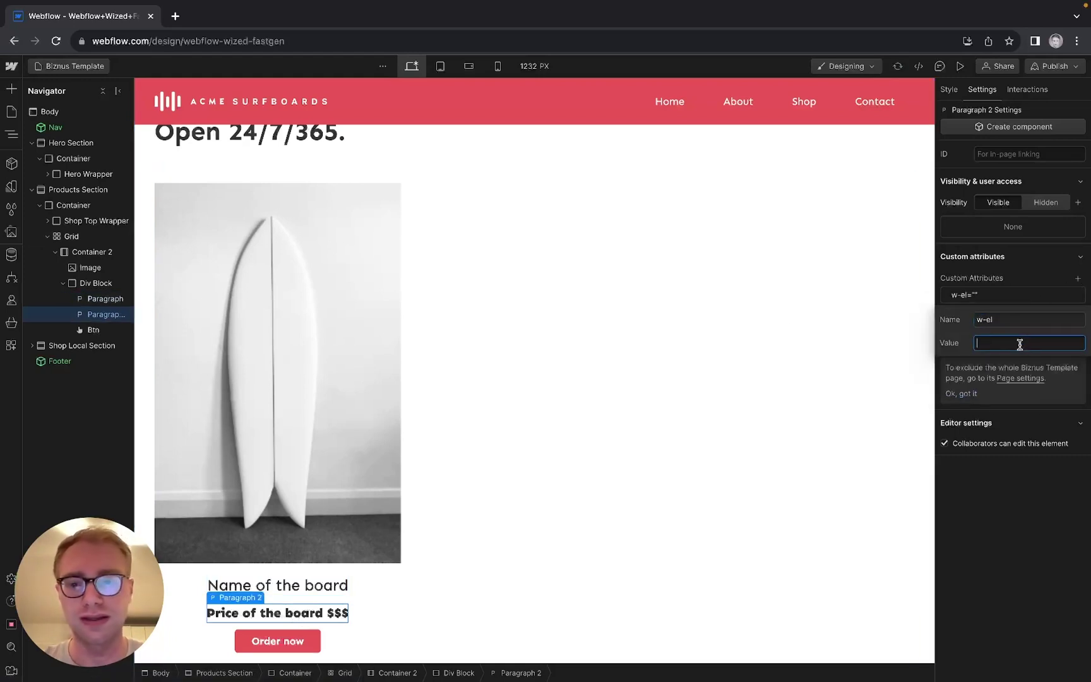
pyautogui.write('Price')
pyautogui.press('Return')
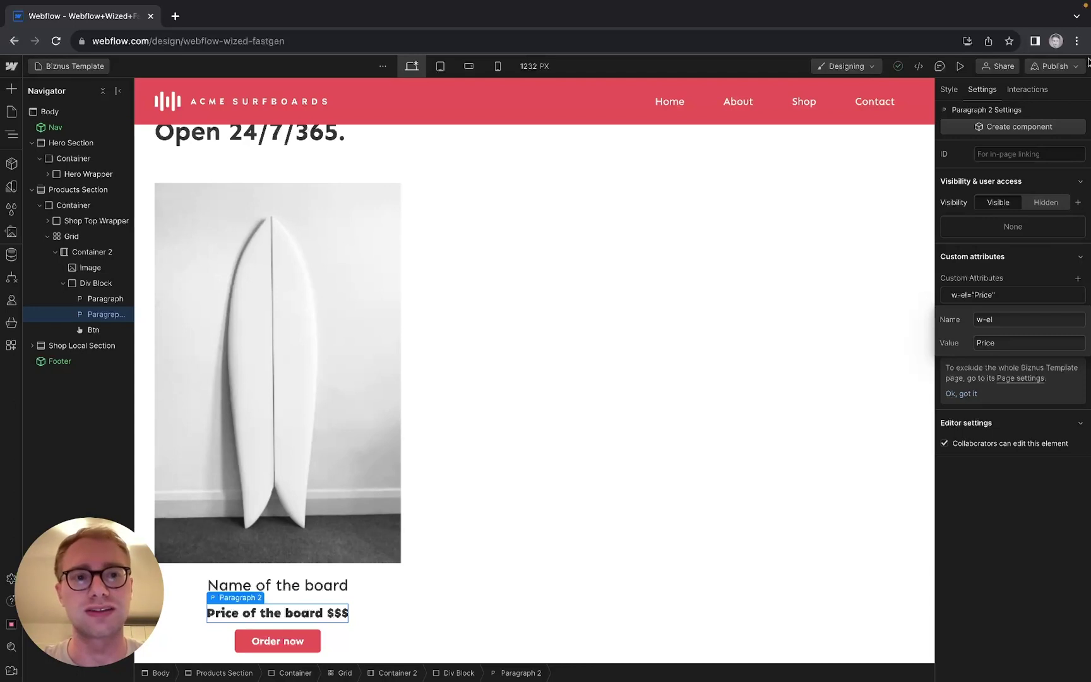
pyautogui.click(1060, 67)
pyautogui.click(1041, 275)
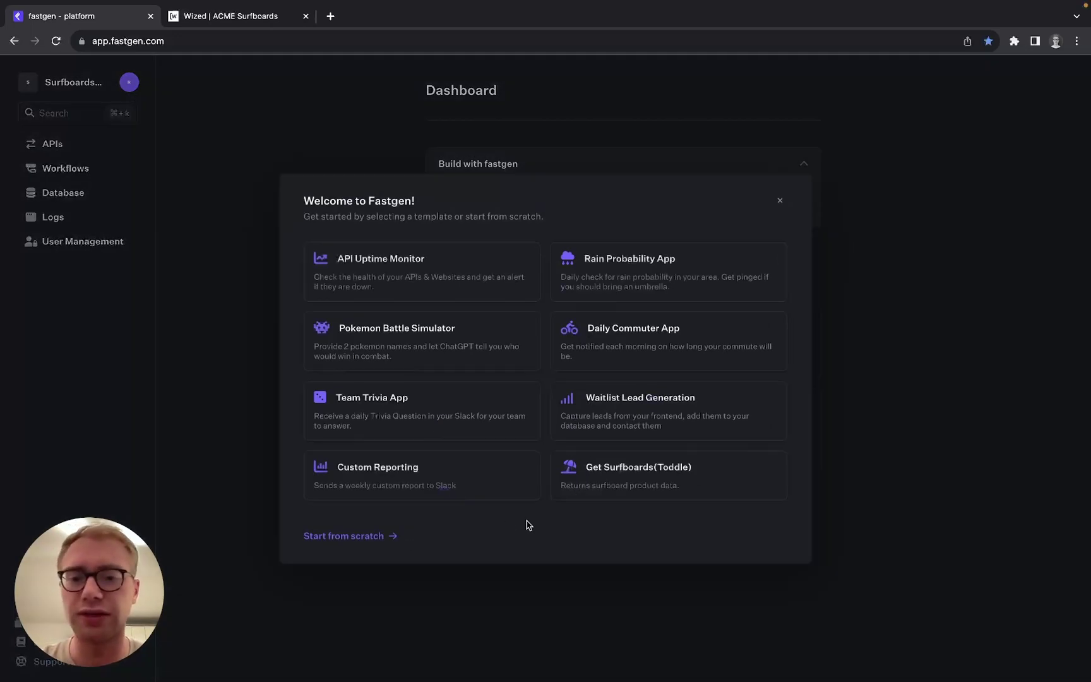
# In Fastgen, start from the Get Surfboards(Toddle) template and view the records of the surfboards database table.
pyautogui.click(635, 488)
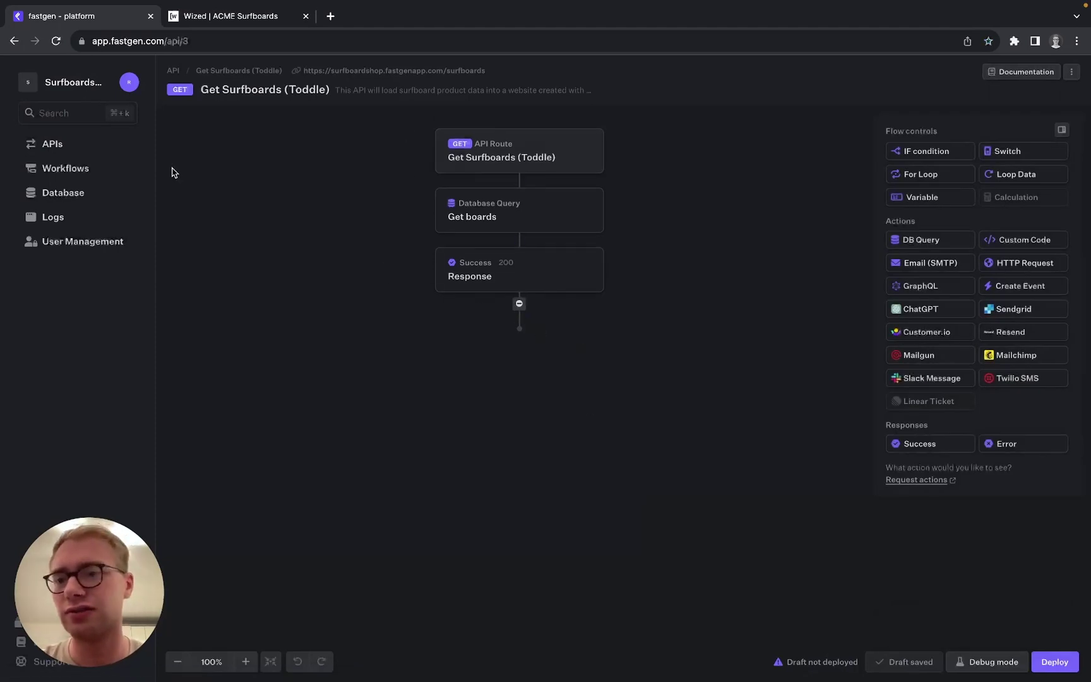
pyautogui.click(99, 192)
pyautogui.click(258, 139)
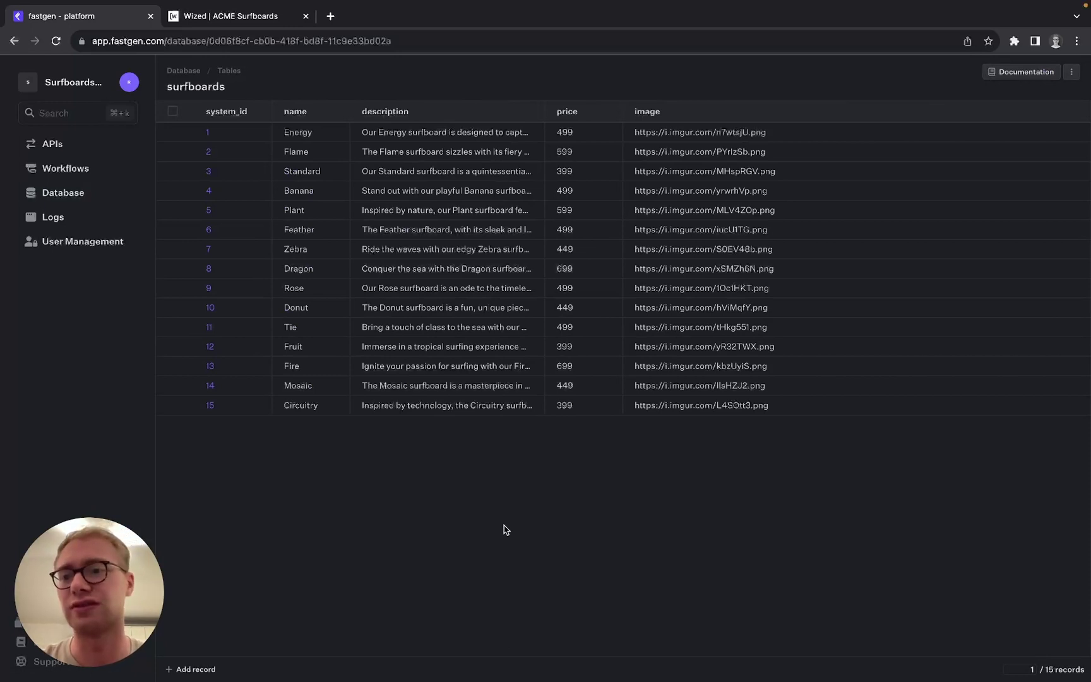
# Reopen the Get Surfboards (Toddle) API route and deploy it.
pyautogui.click(74, 150)
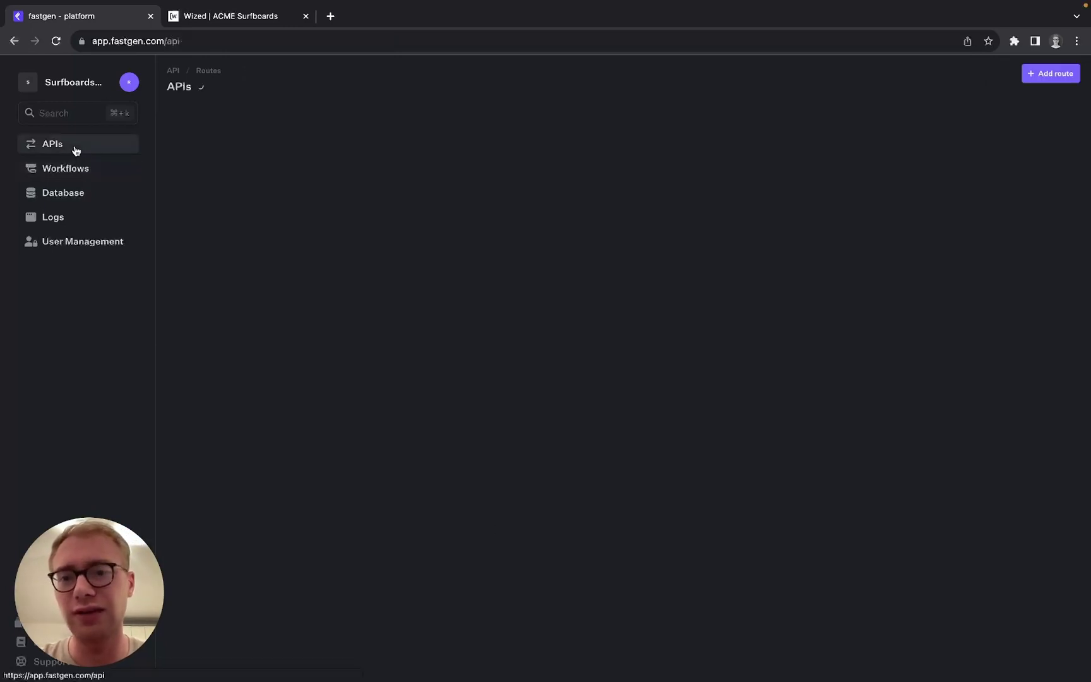
pyautogui.click(361, 144)
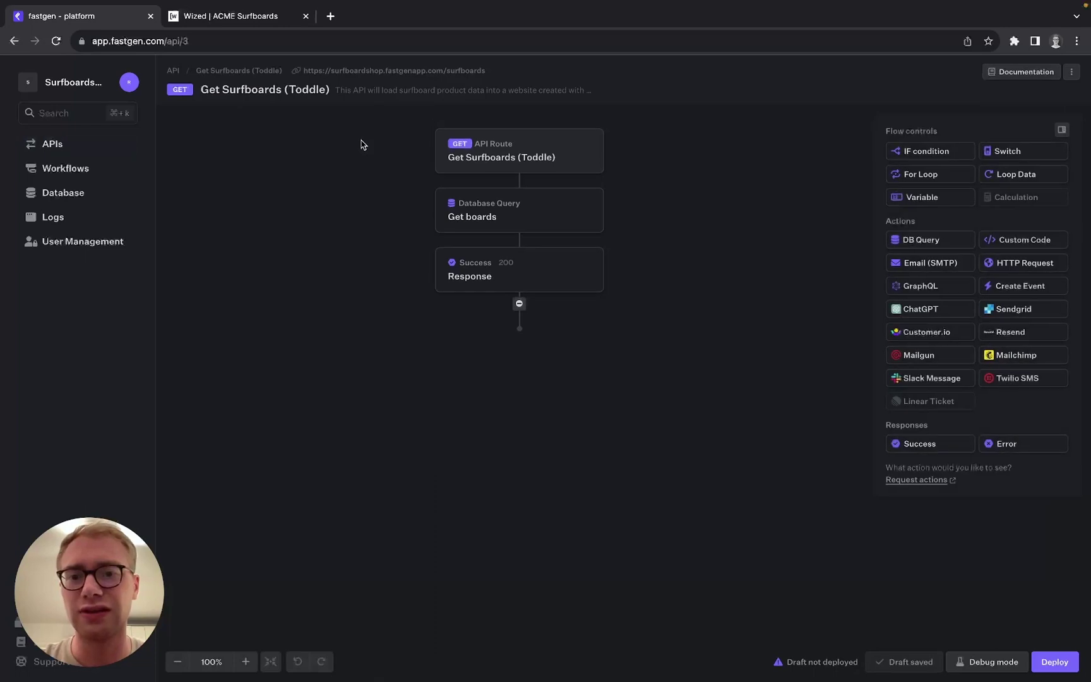
pyautogui.click(1064, 666)
pyautogui.click(637, 397)
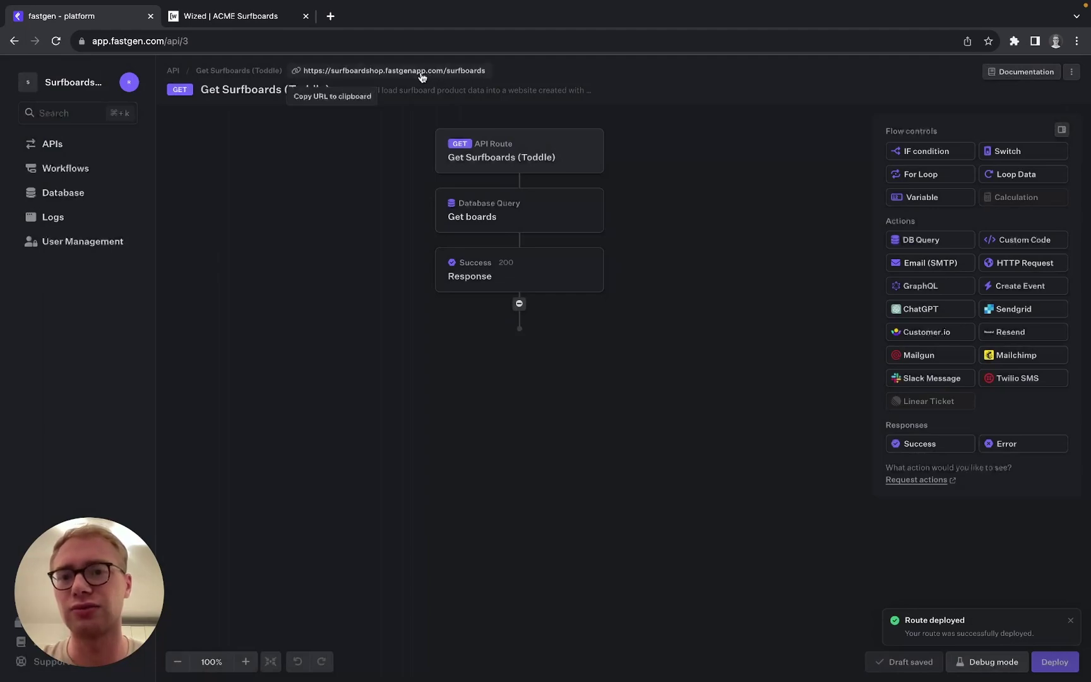
# Switch to Wized and add a new app named Fastgen Surfboards.
pyautogui.hotkey('ctrl', 'Tab')
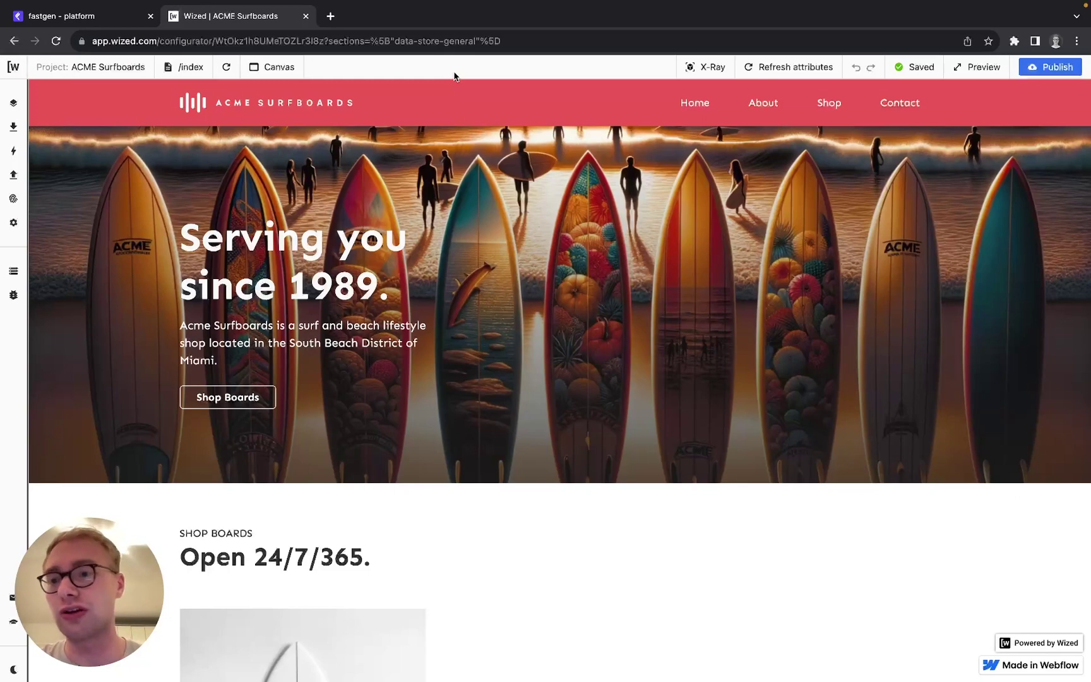
pyautogui.click(13, 103)
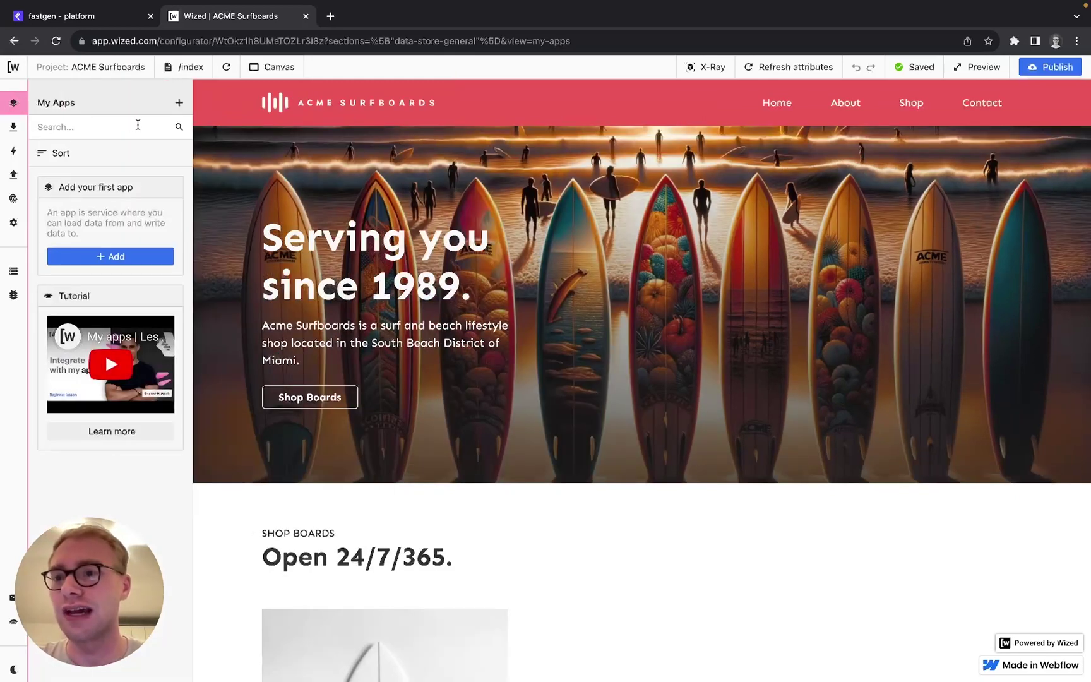
pyautogui.click(179, 103)
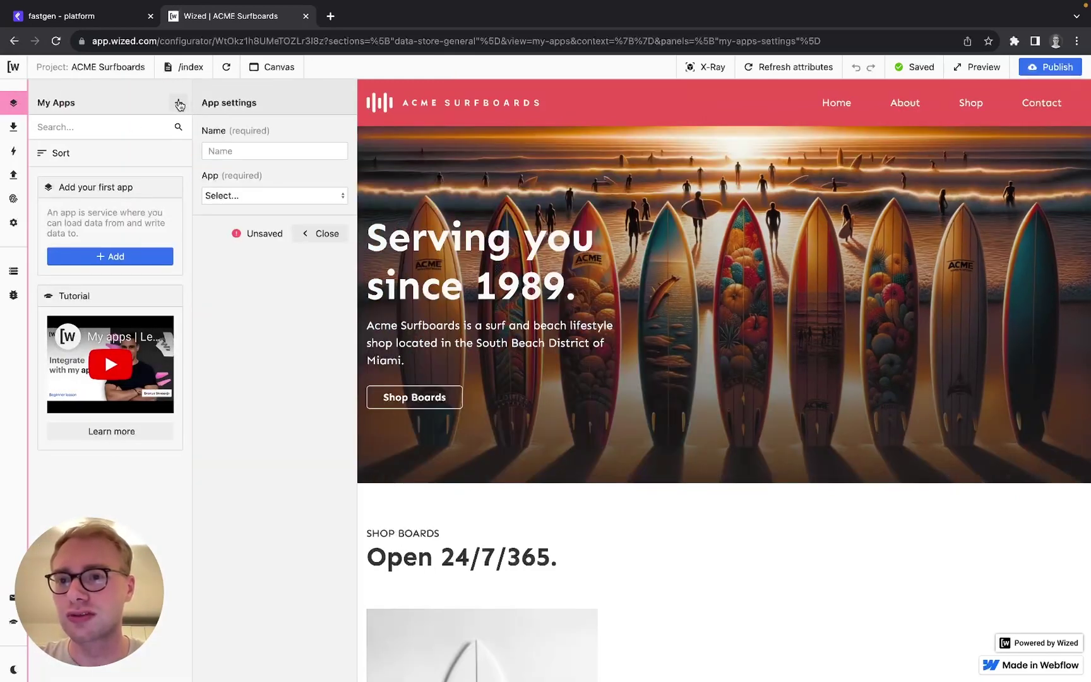
pyautogui.click(260, 150)
pyautogui.write('Fas')
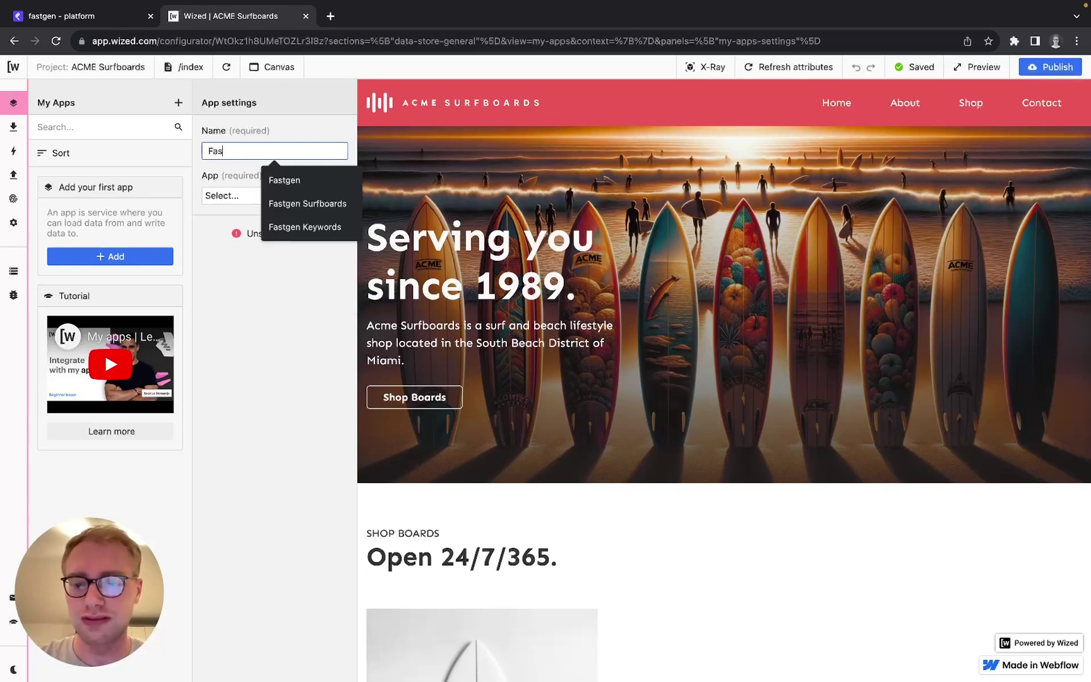
pyautogui.write('tgre')
pyautogui.press('BackSpace')
pyautogui.write('en')
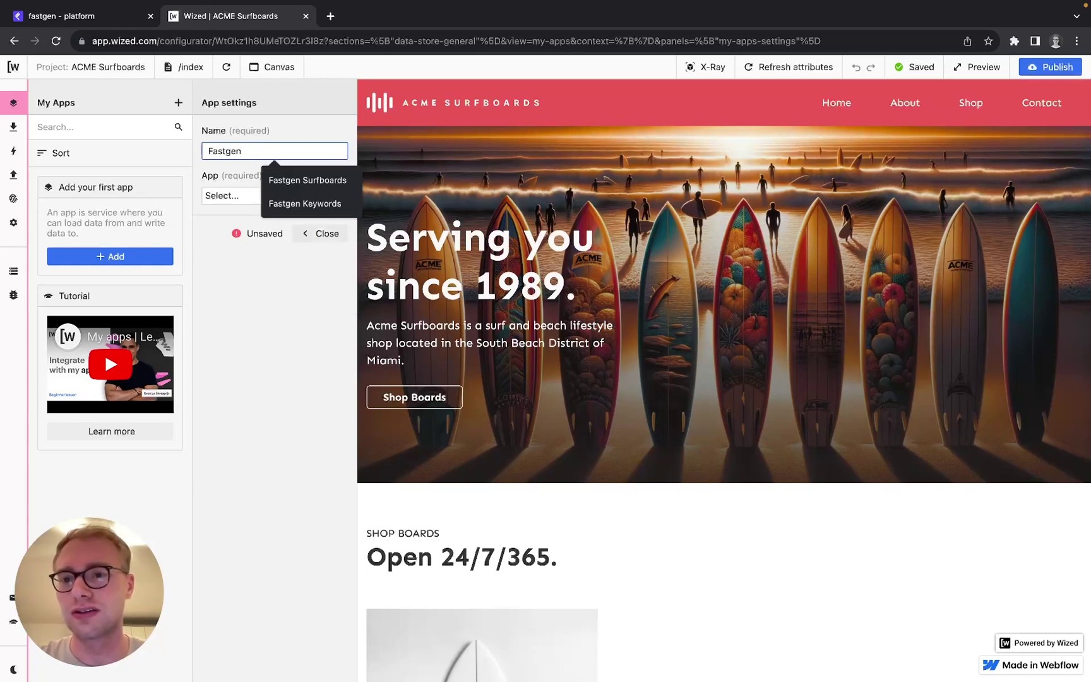
pyautogui.click(278, 179)
# Set the type of the Fastgen Surfboards app to Rest.
pyautogui.click(279, 197)
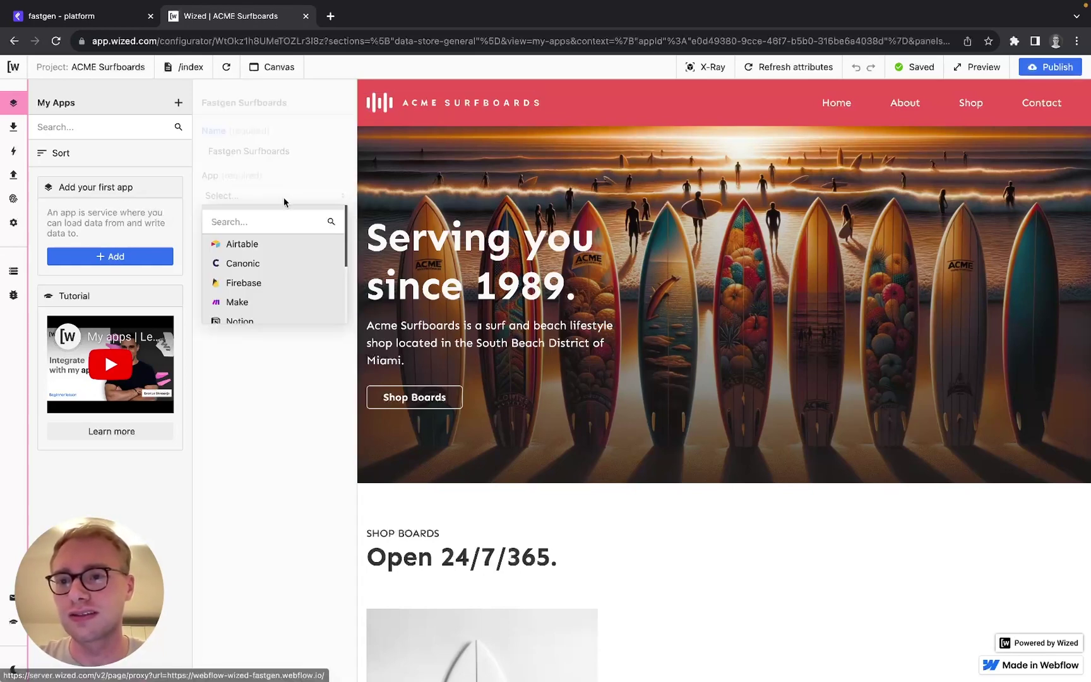
pyautogui.scroll(-1, 273, 291)
pyautogui.scroll(-1, 273, 291)
pyautogui.click(221, 274)
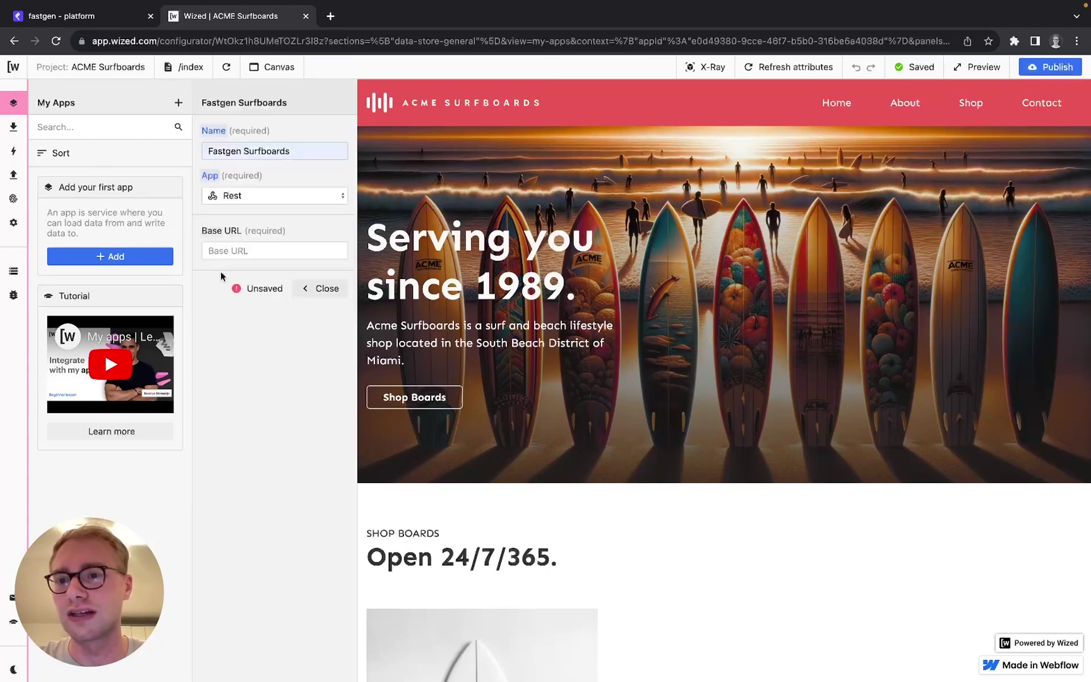
# Paste the copied route URL as the app's base URL, remove the trailing surfboards path, and close the app settings.
pyautogui.click(283, 250)
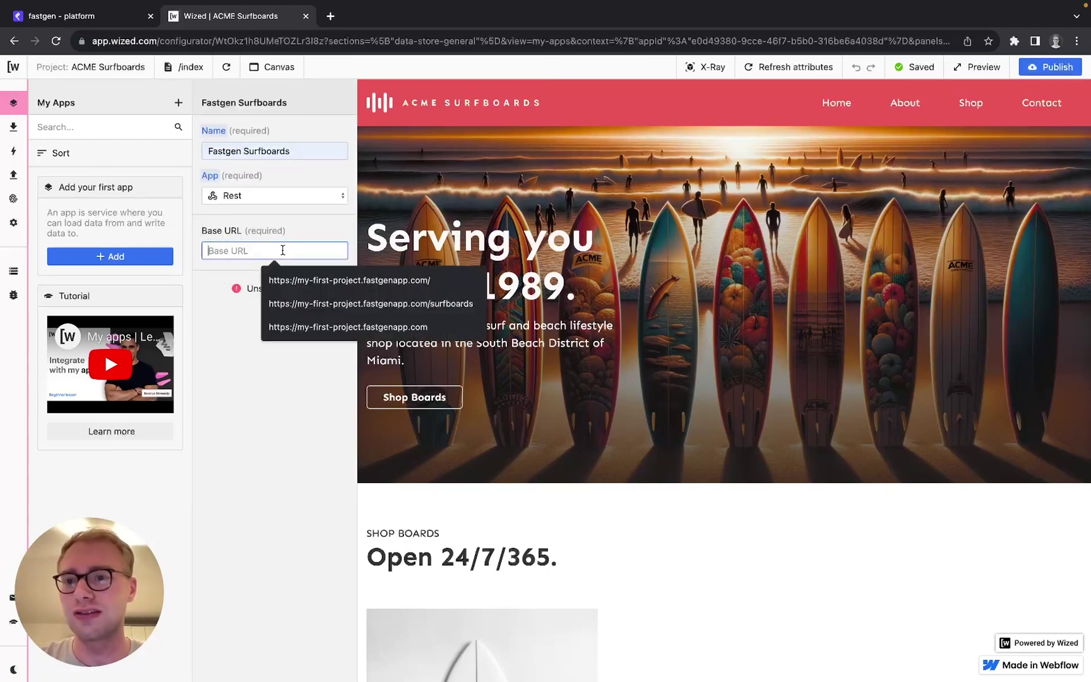
pyautogui.hotkey('ctrl', 'v')
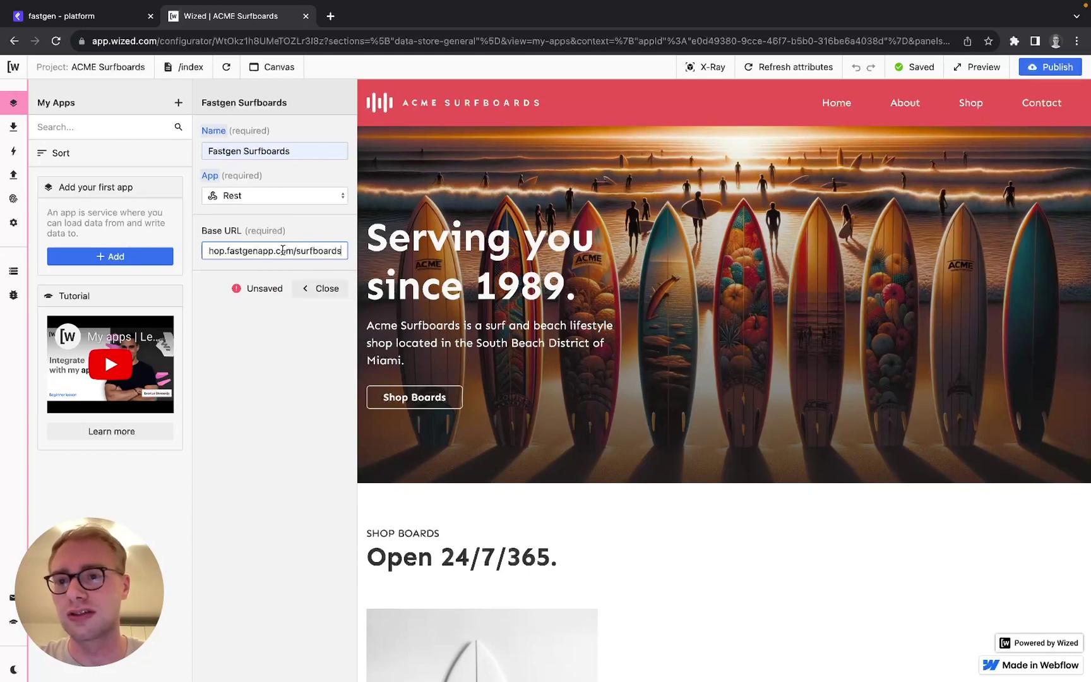
pyautogui.press('BackSpace')
pyautogui.press('BackSpace')
pyautogui.press('BackSpace')
pyautogui.press('BackSpace')
pyautogui.press('BackSpace')
pyautogui.press('BackSpace')
pyautogui.press('BackSpace')
pyautogui.press('BackSpace')
pyautogui.press('BackSpace')
pyautogui.press('BackSpace')
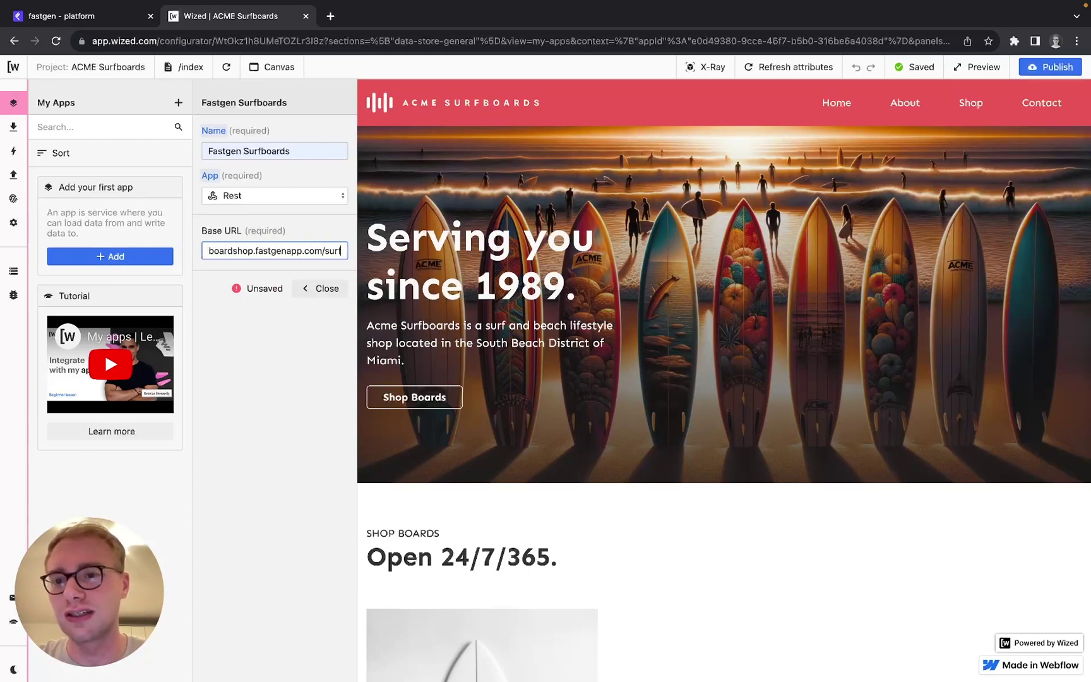
pyautogui.click(312, 314)
pyautogui.click(322, 287)
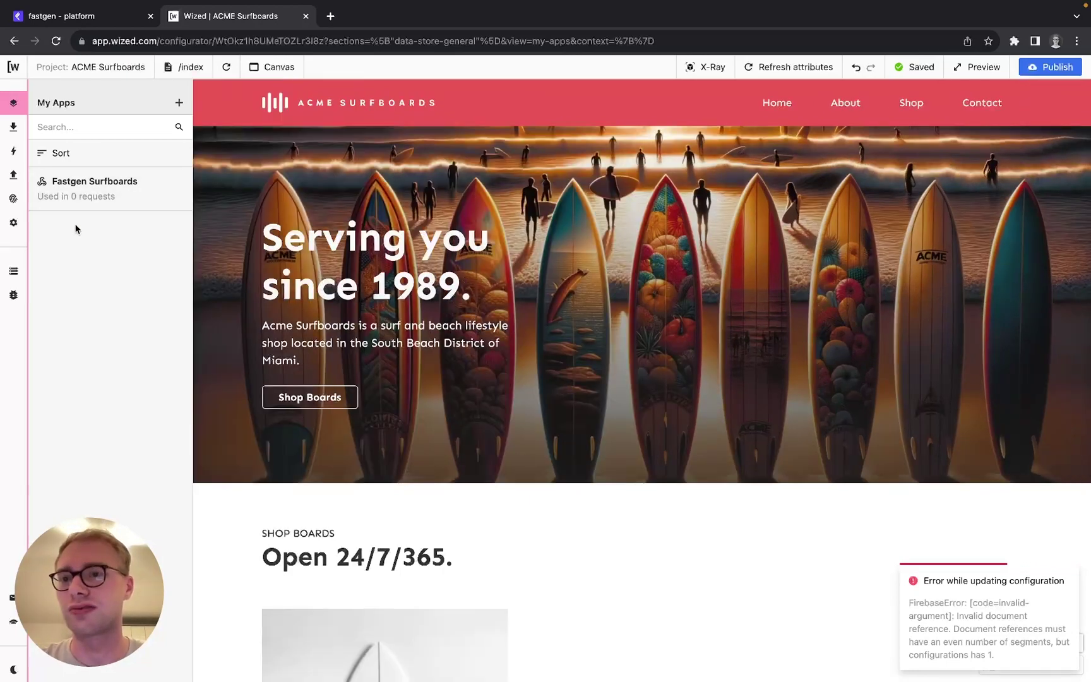
pyautogui.click(21, 99)
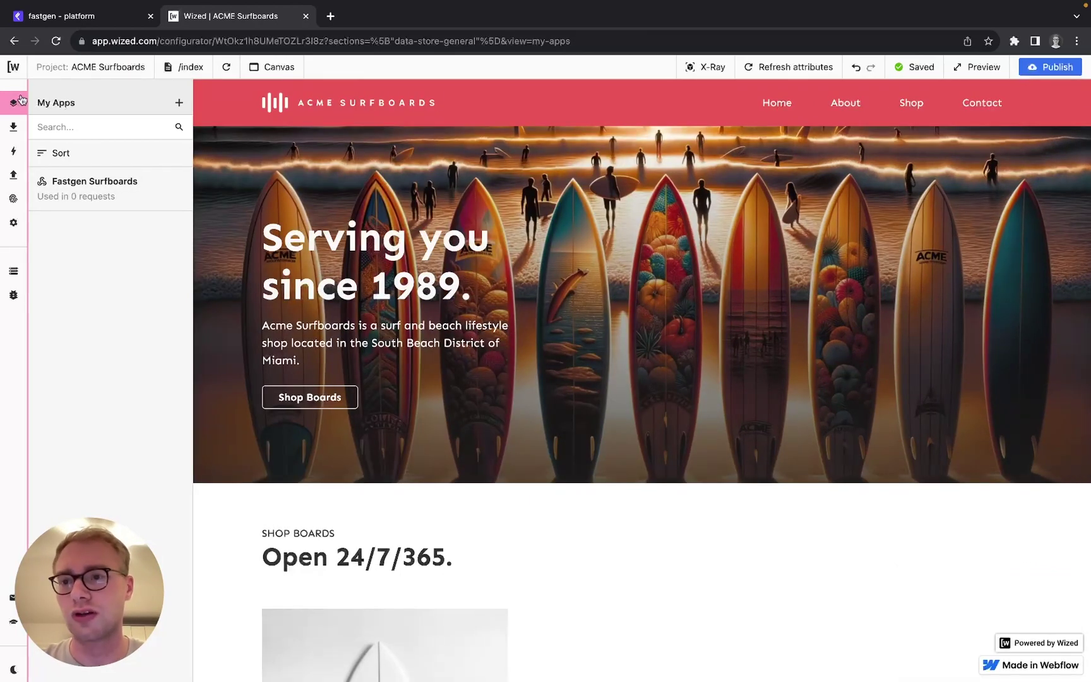
# Add a data request named Get Surfboards that uses the Fastgen Surfboards app.
pyautogui.click(14, 127)
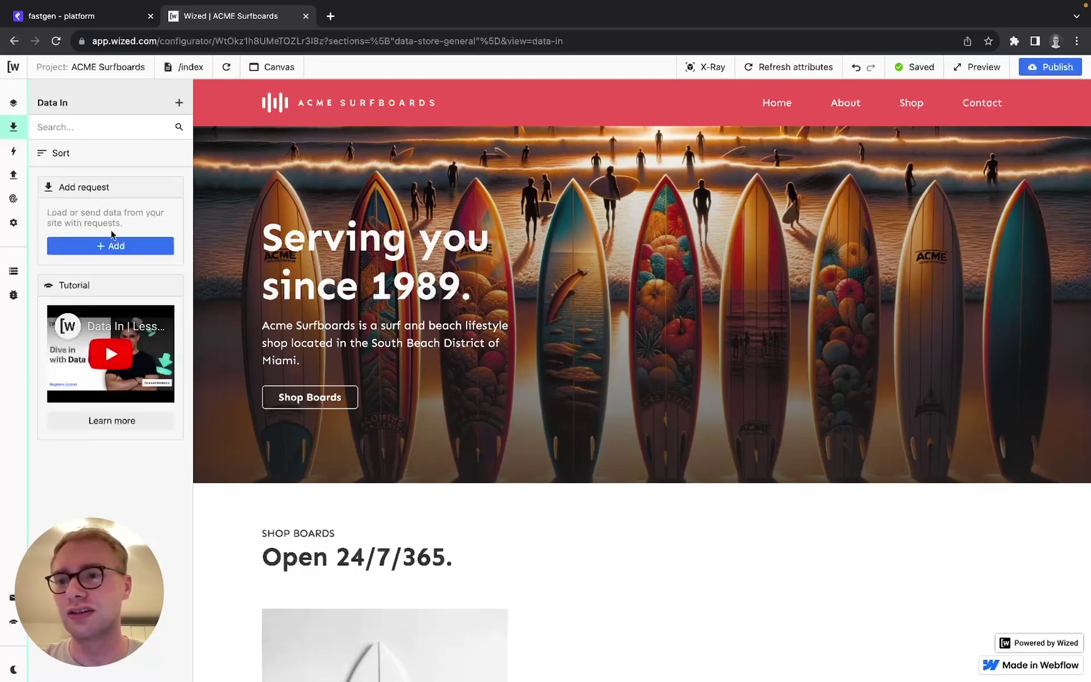
pyautogui.click(148, 246)
pyautogui.click(284, 151)
pyautogui.write('Get S')
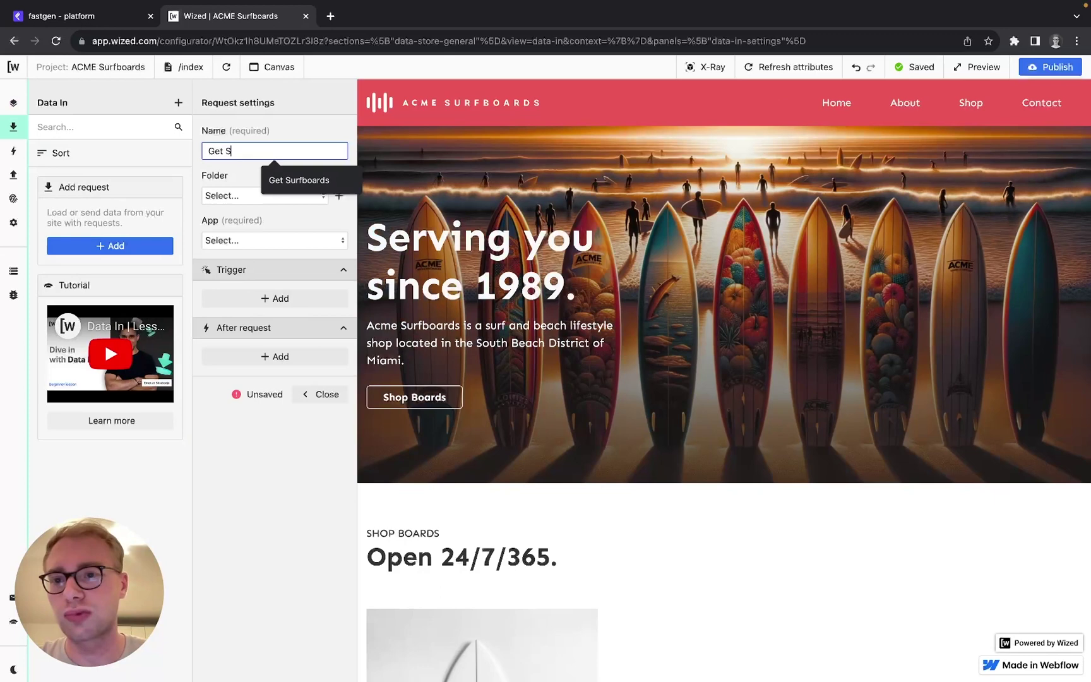
pyautogui.press('Down')
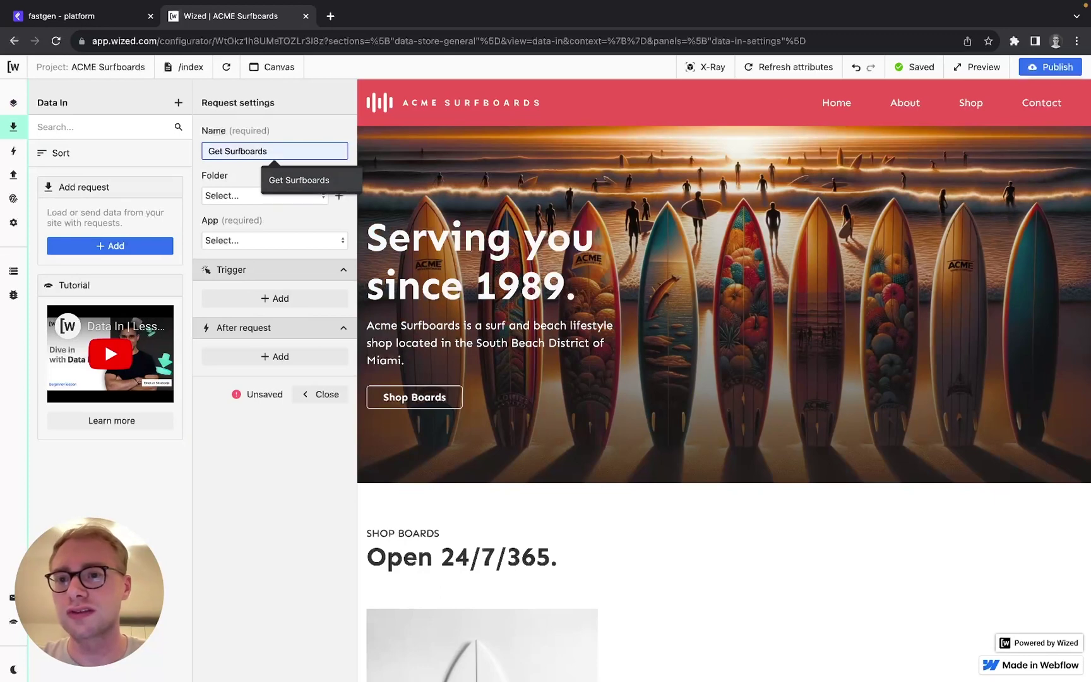
pyautogui.press('Return')
pyautogui.click(282, 242)
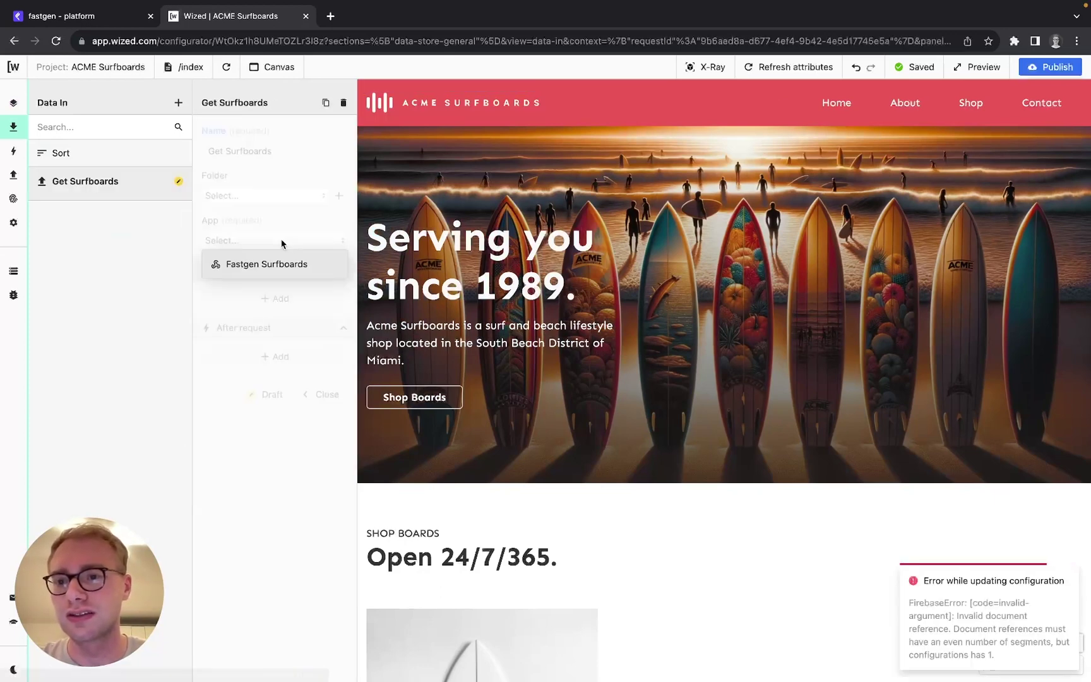
pyautogui.click(247, 266)
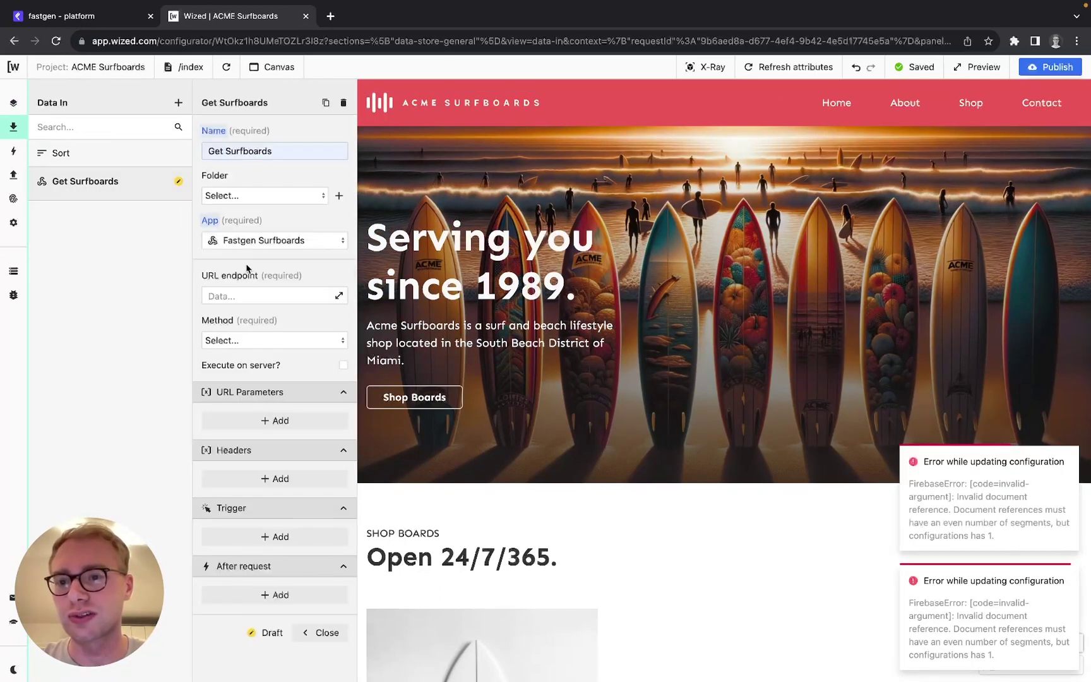
# Set the request's URL endpoint to surfboards and its method to GET.
pyautogui.click(260, 295)
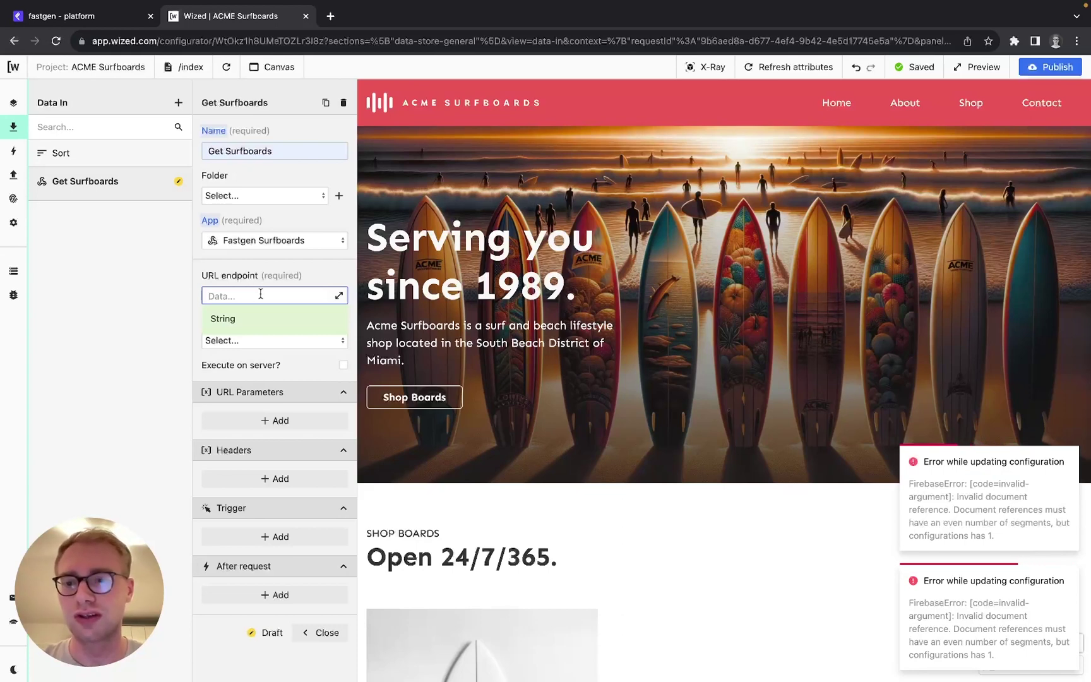
pyautogui.write('surfboa')
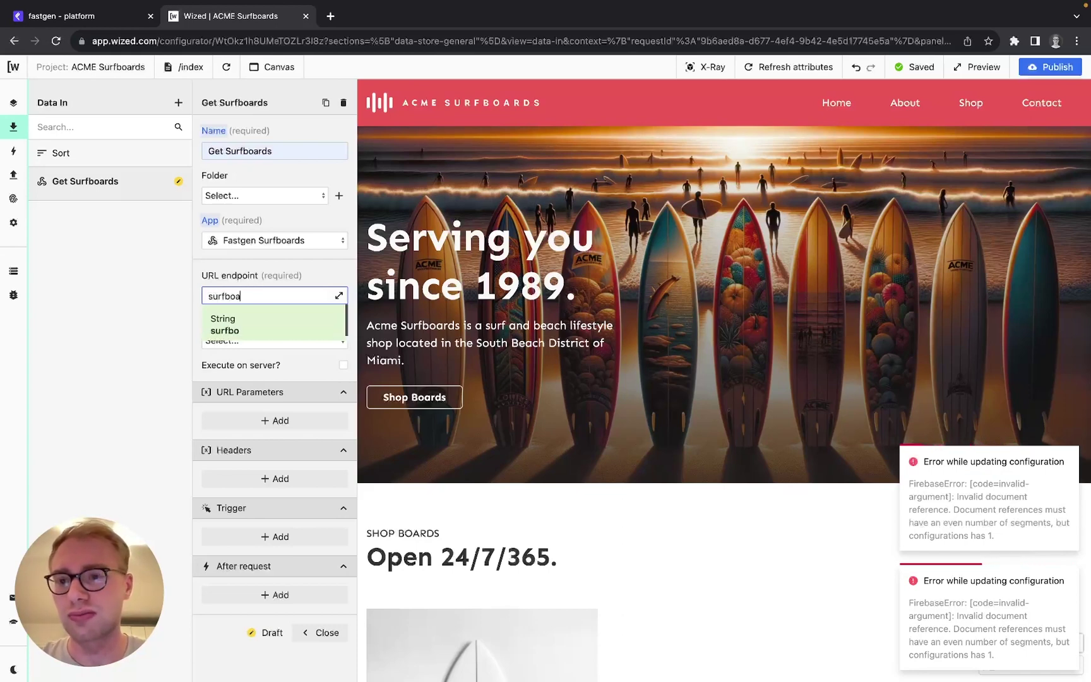
pyautogui.write('rds')
pyautogui.click(316, 273)
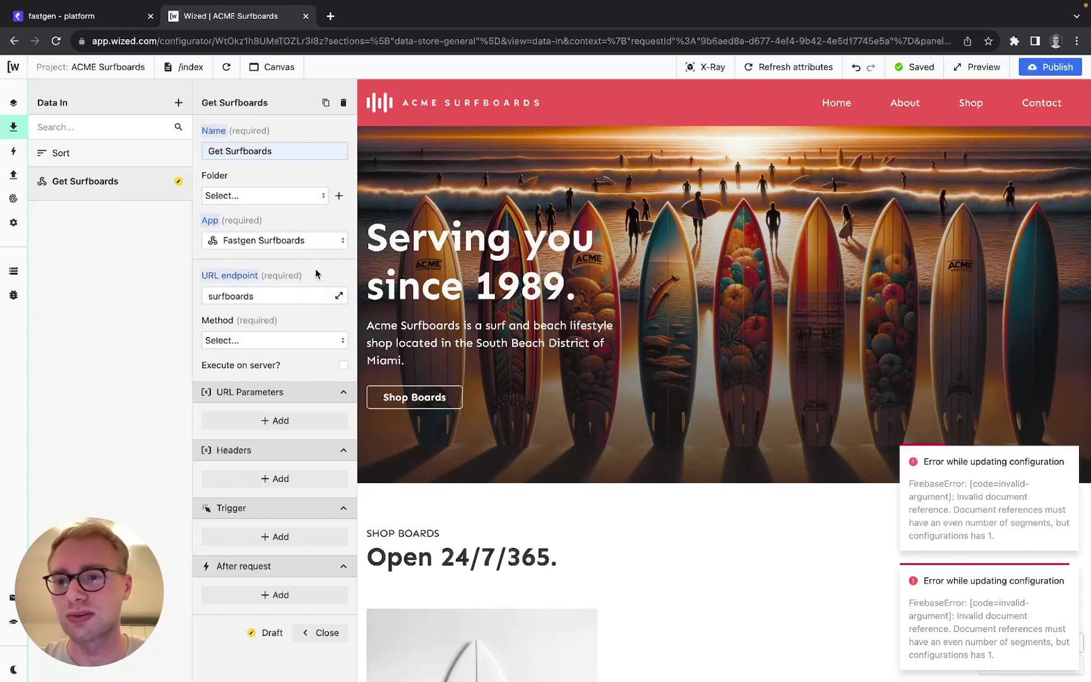
pyautogui.click(273, 341)
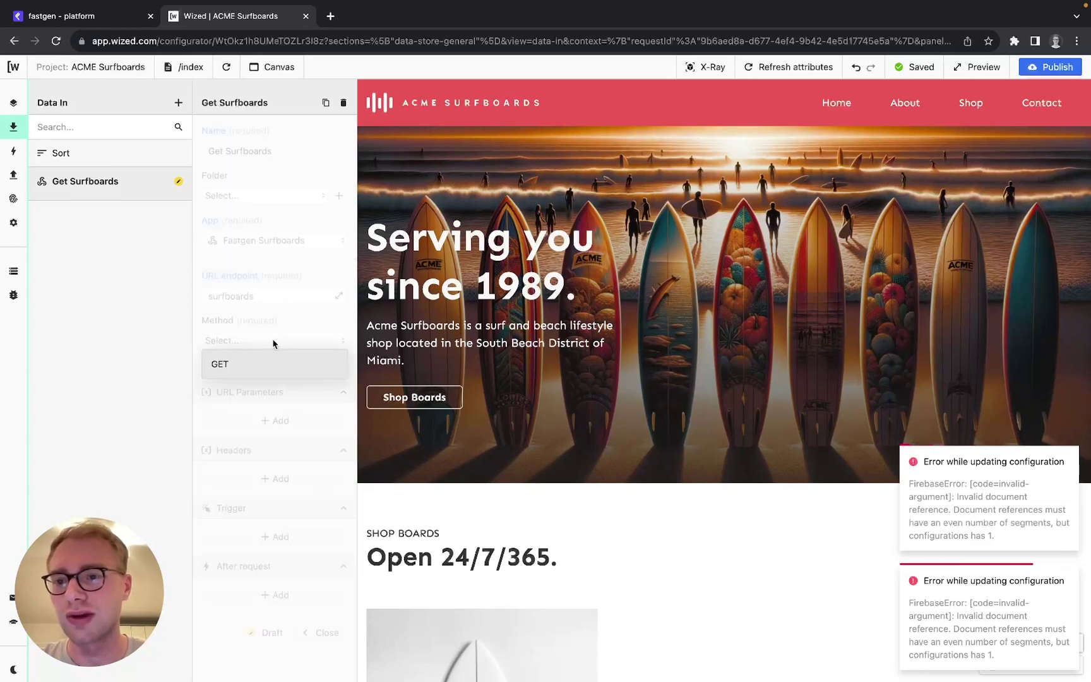
pyautogui.click(227, 364)
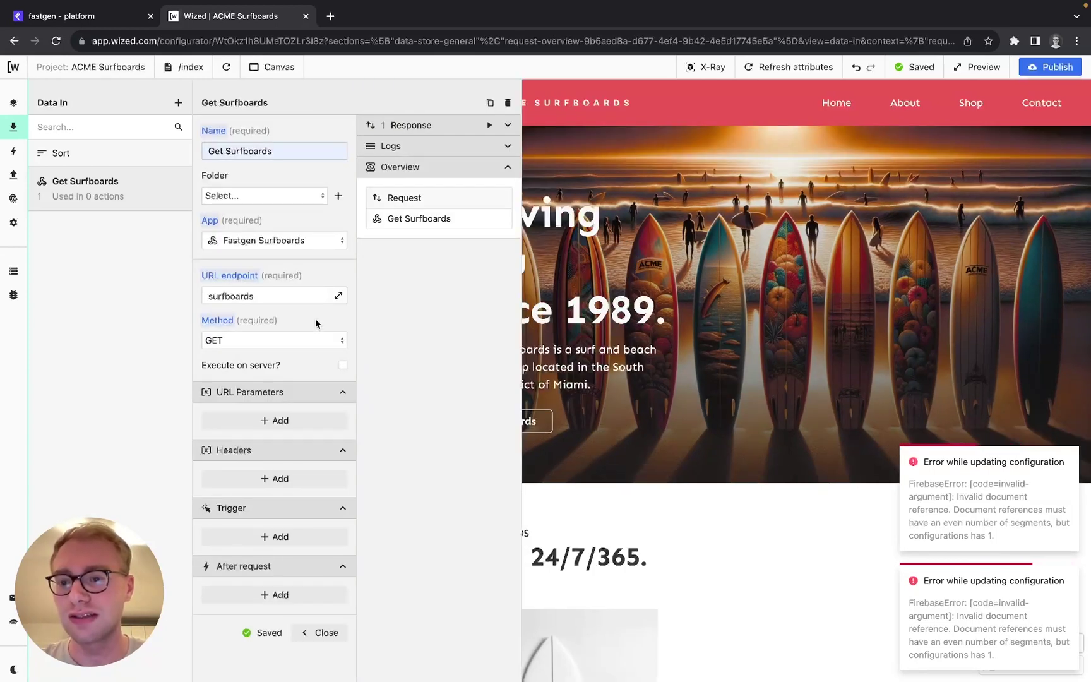
# Add an Attribute Present trigger for the Product attribute to the Get Surfboards request.
pyautogui.click(302, 534)
pyautogui.click(300, 554)
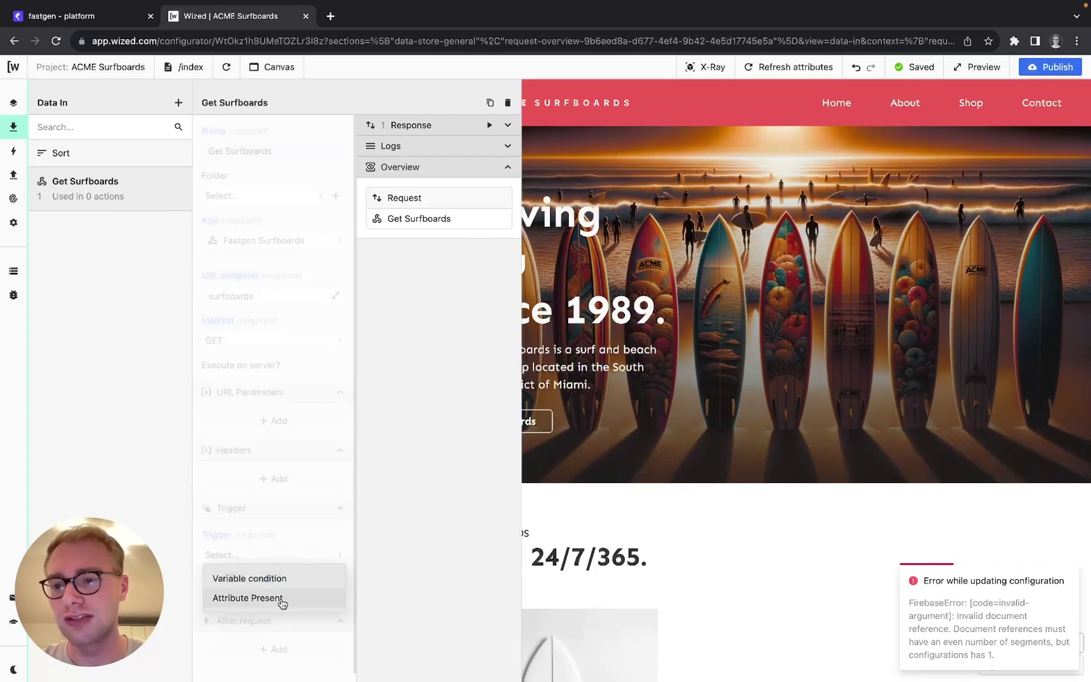
pyautogui.click(280, 597)
pyautogui.scroll(-1, 280, 601)
pyautogui.click(297, 554)
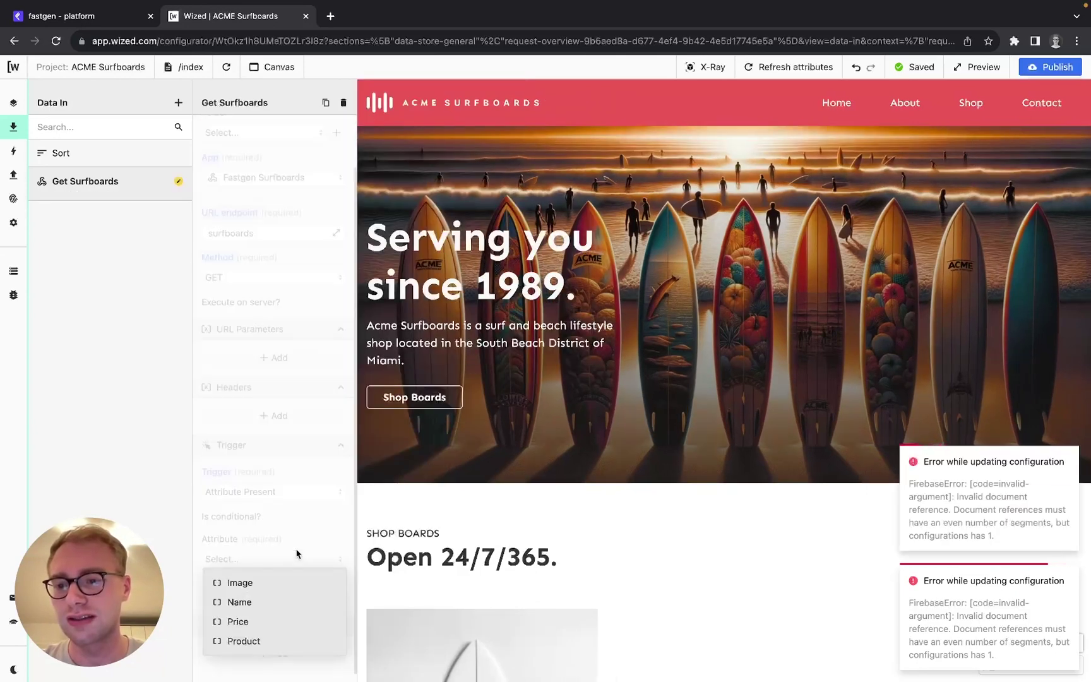
pyautogui.click(279, 641)
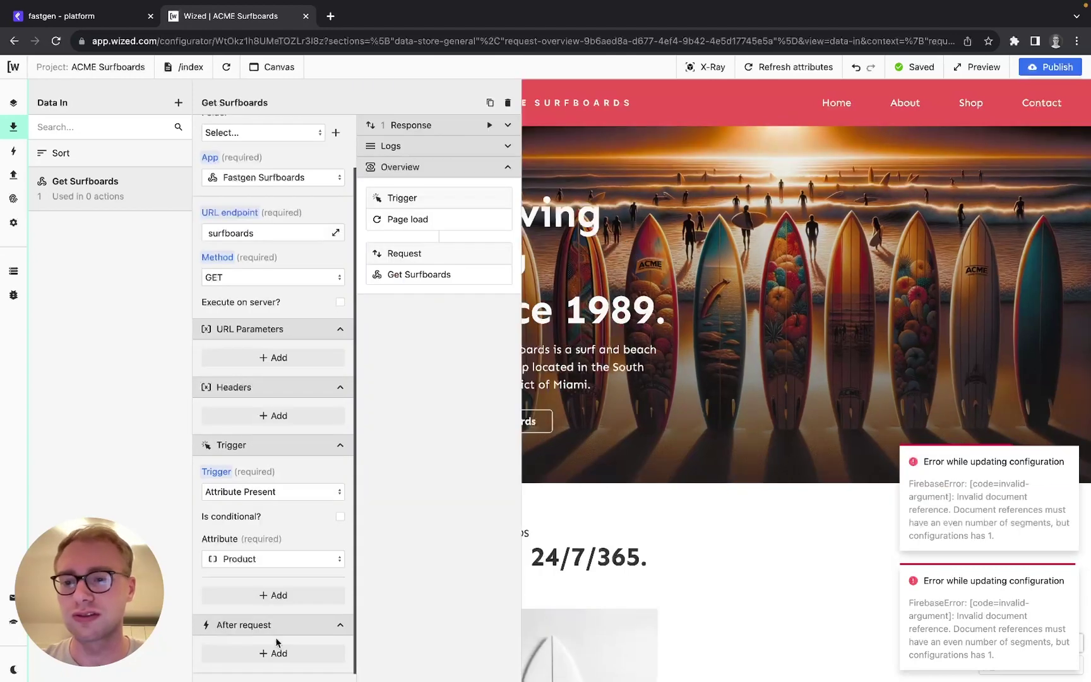
pyautogui.scroll(-1, 319, 519)
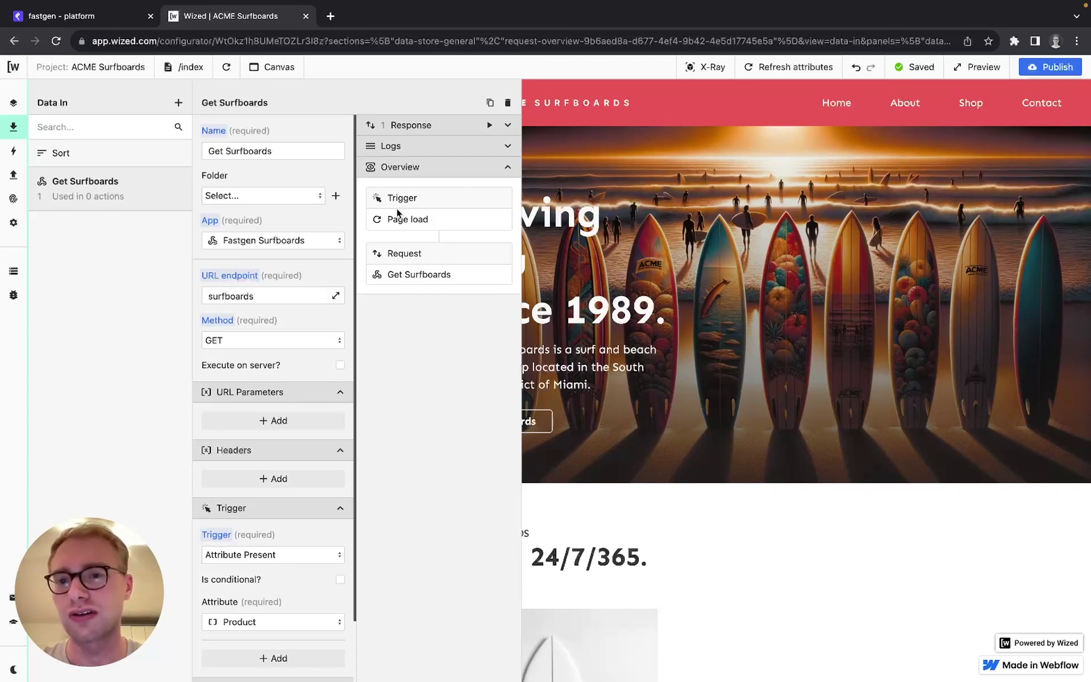
# Add an action named Set Product and apply it to the Product attribute.
pyautogui.click(13, 152)
pyautogui.click(118, 267)
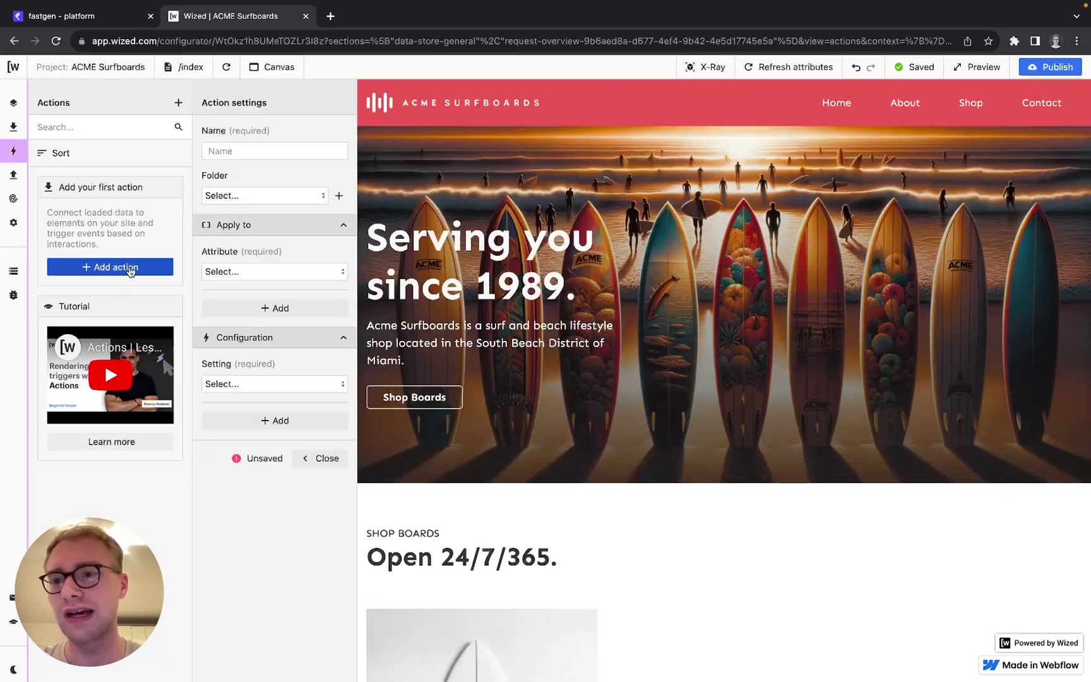
pyautogui.click(287, 151)
pyautogui.write('Set ')
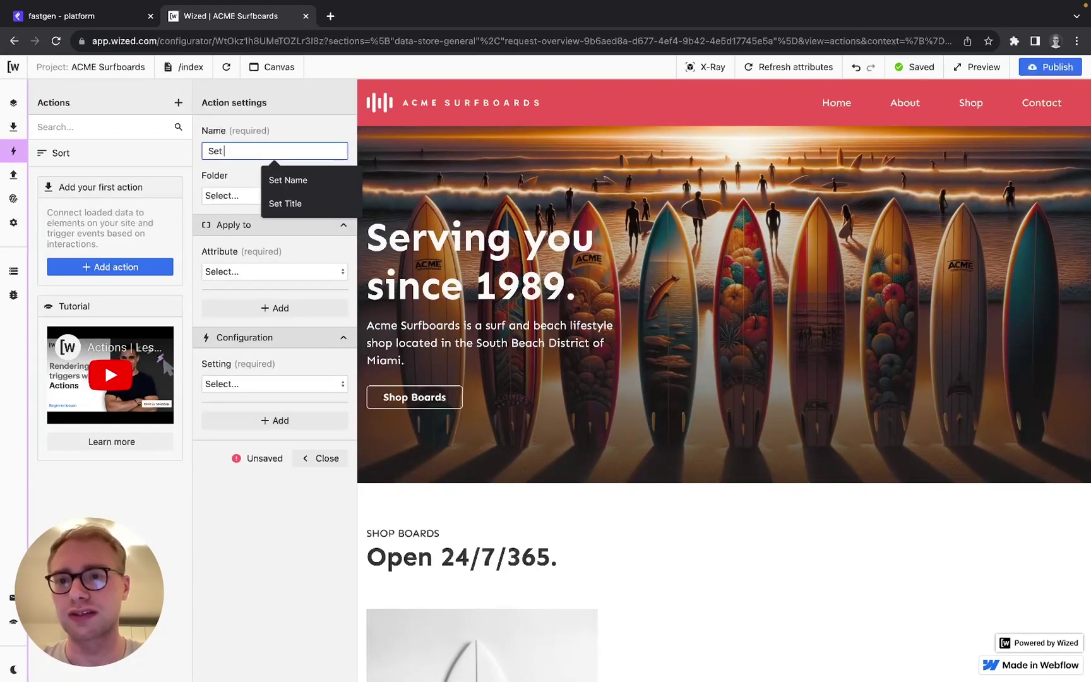
pyautogui.write('Pro')
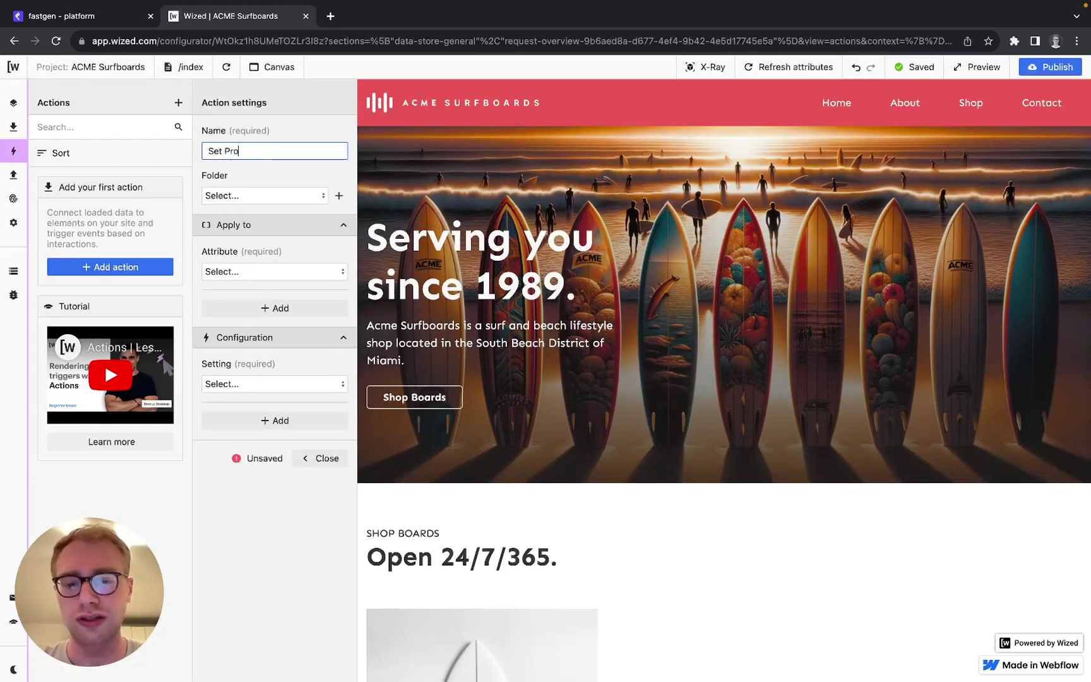
pyautogui.write('duct')
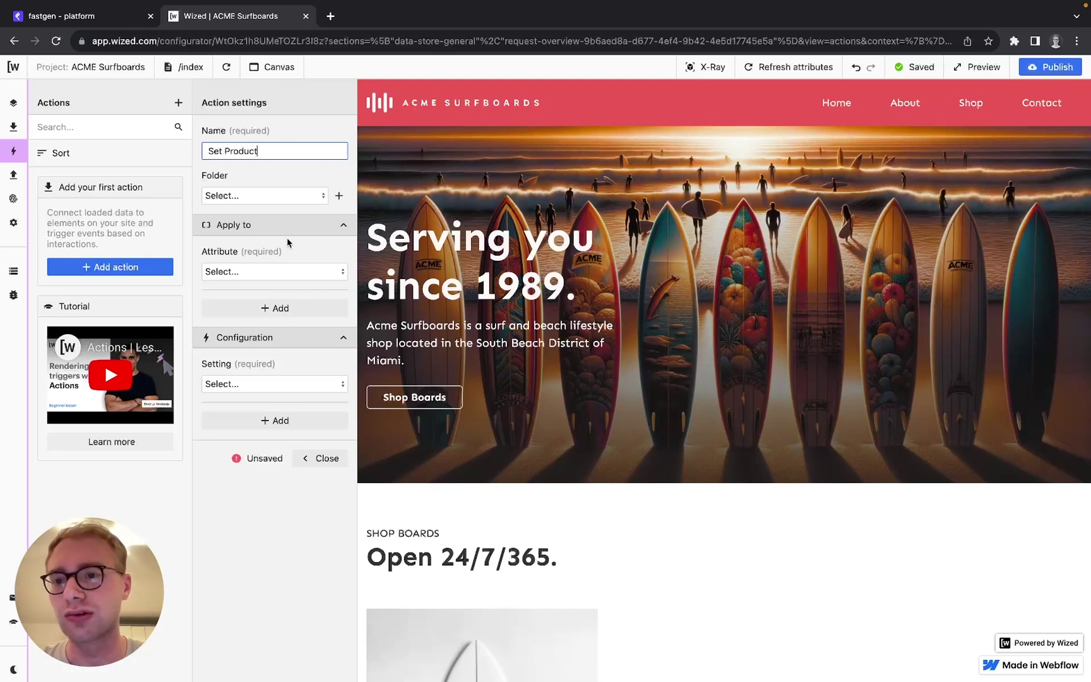
pyautogui.click(293, 271)
pyautogui.click(277, 360)
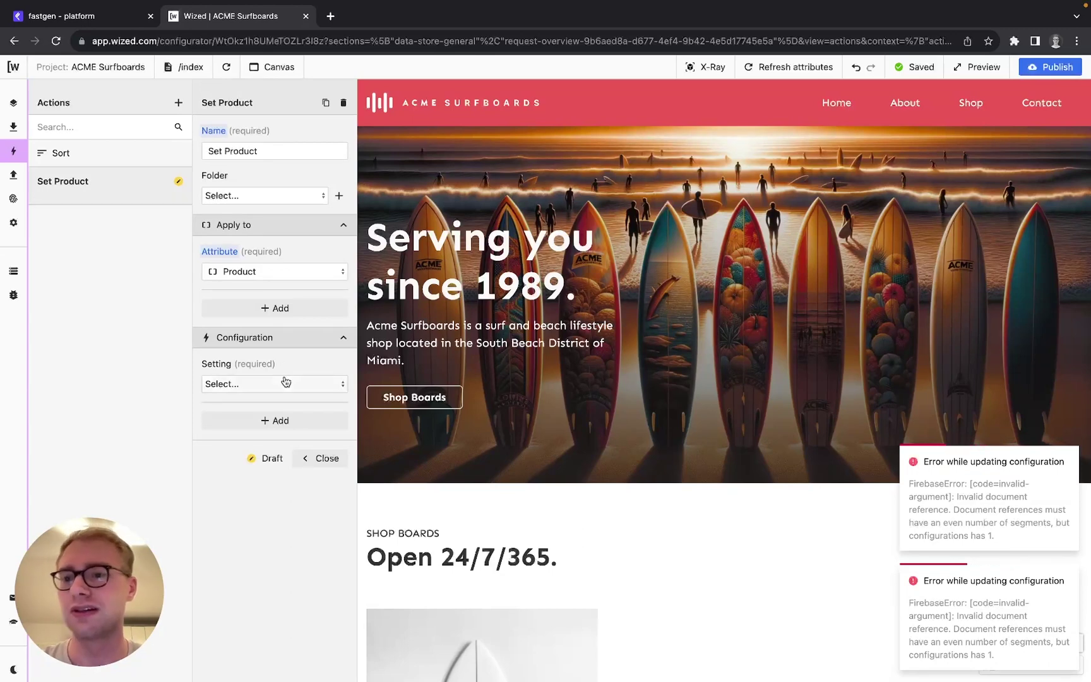
# Set the Set Product action's configuration setting to Render list.
pyautogui.click(287, 385)
pyautogui.scroll(-3, 298, 462)
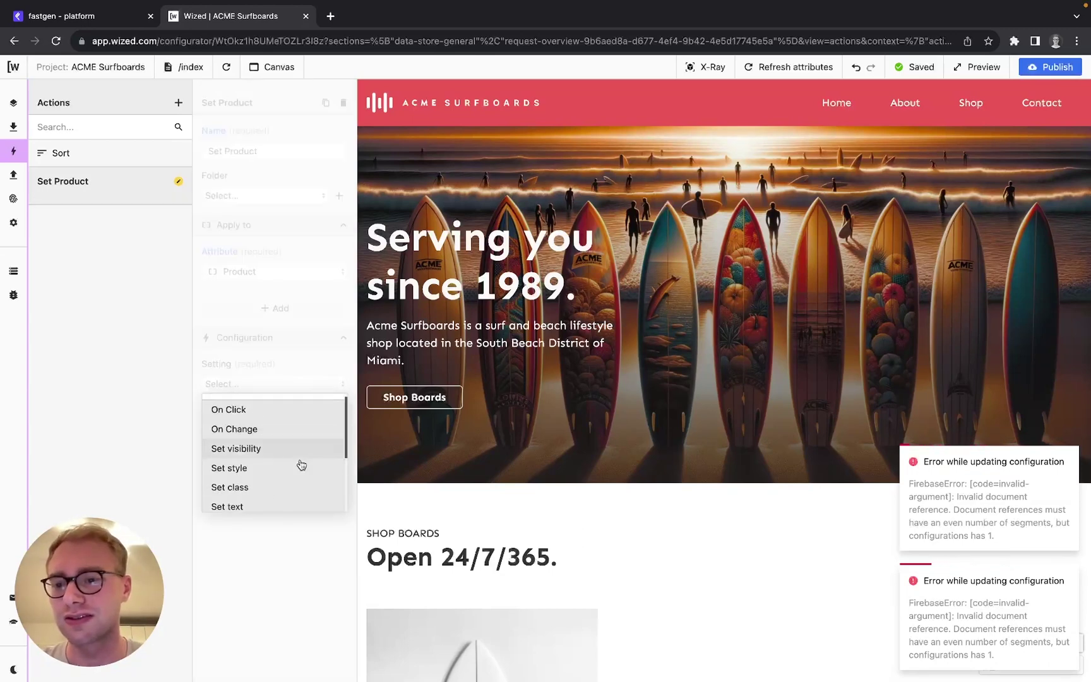
pyautogui.click(290, 479)
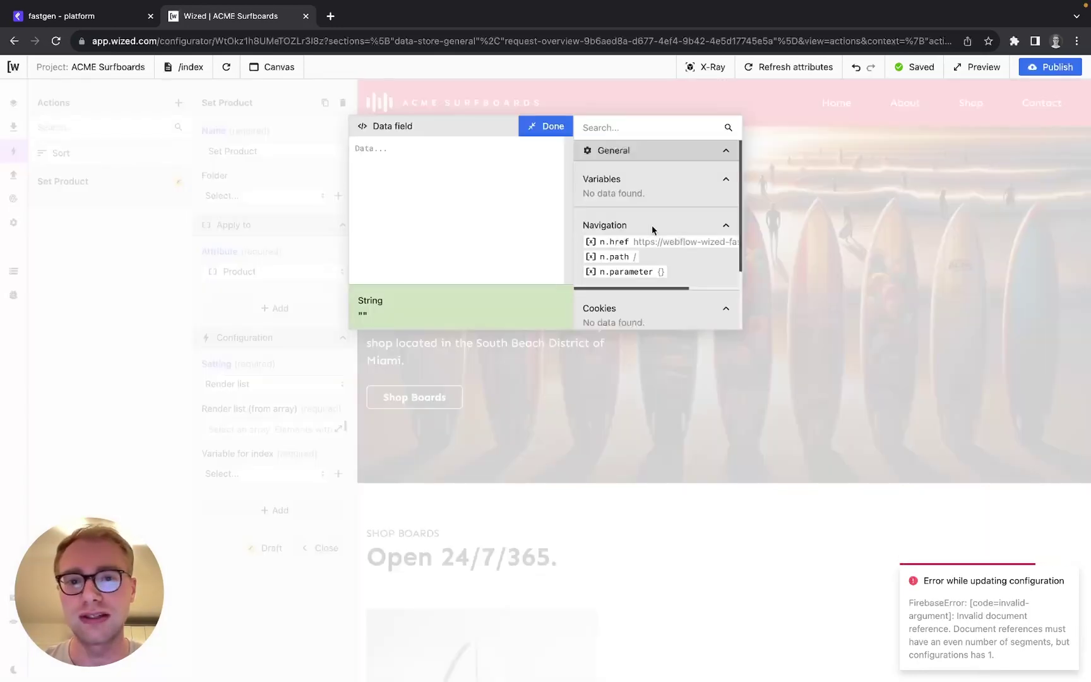
# Run the Get Surfboards request and use its r.1.d.results array as the source of the rendered list.
pyautogui.scroll(-3, 683, 266)
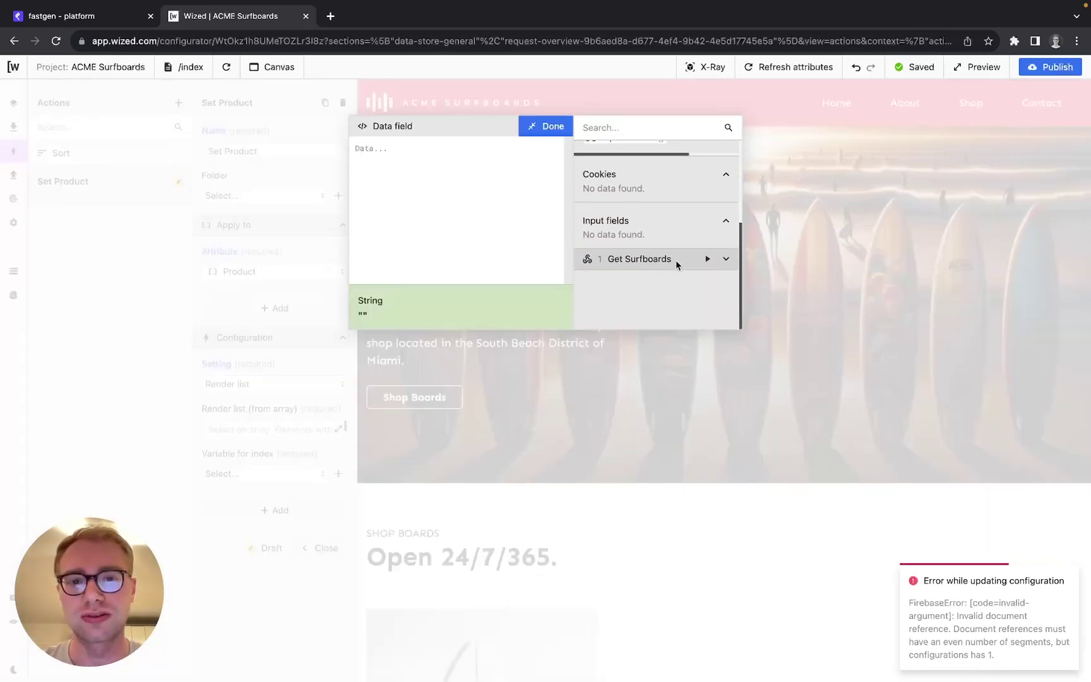
pyautogui.click(726, 259)
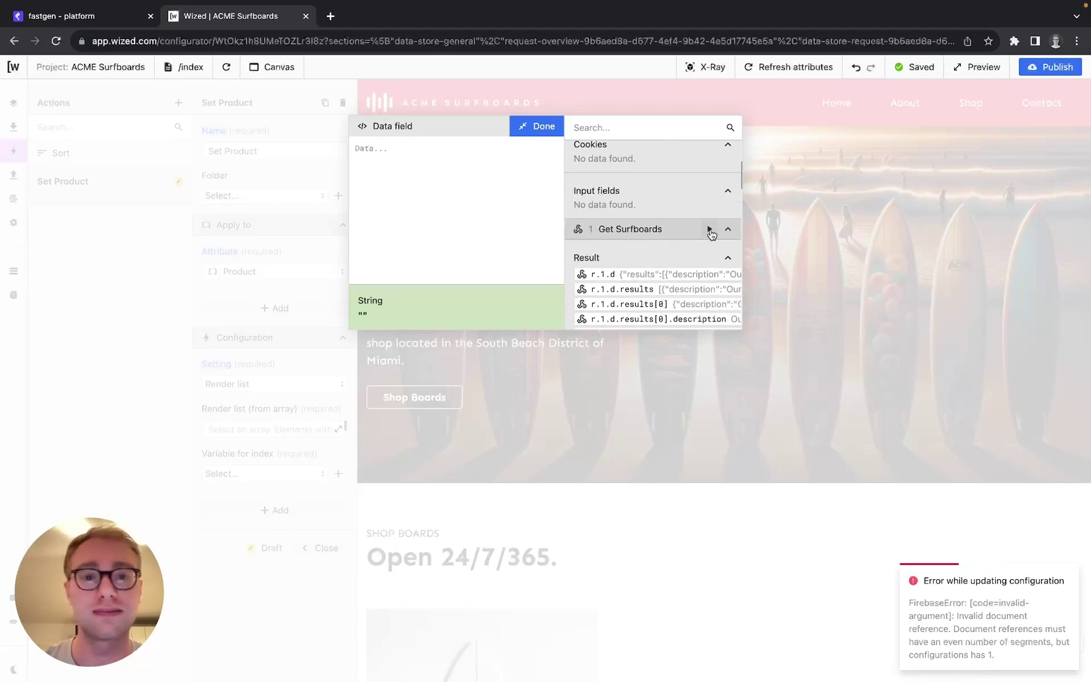
pyautogui.click(710, 230)
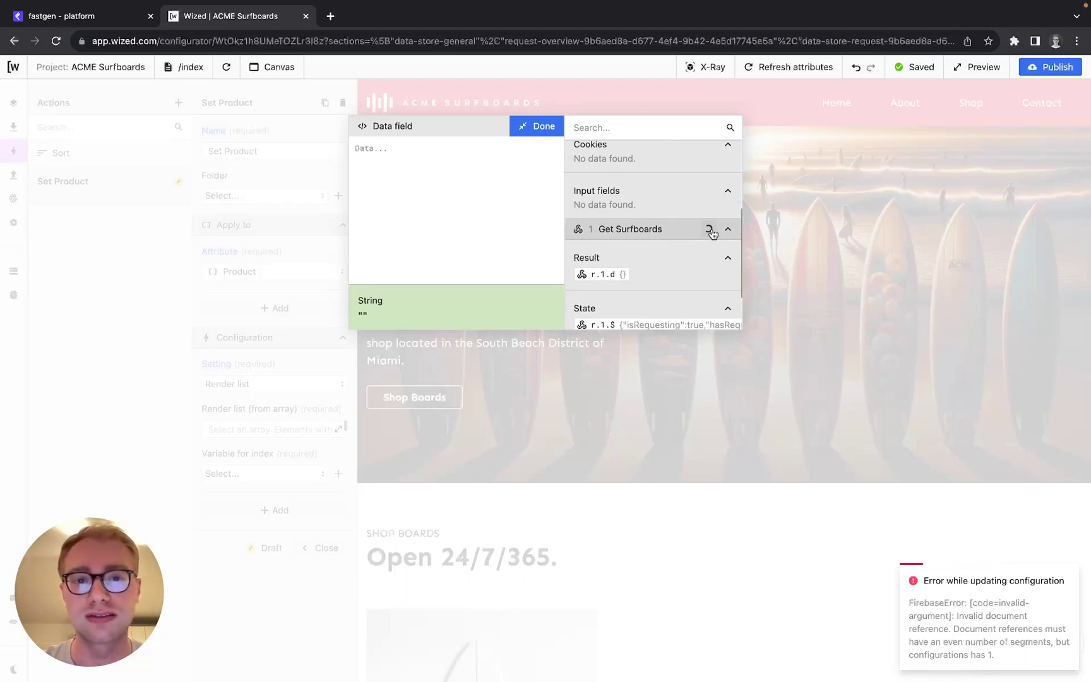
pyautogui.scroll(-1, 656, 245)
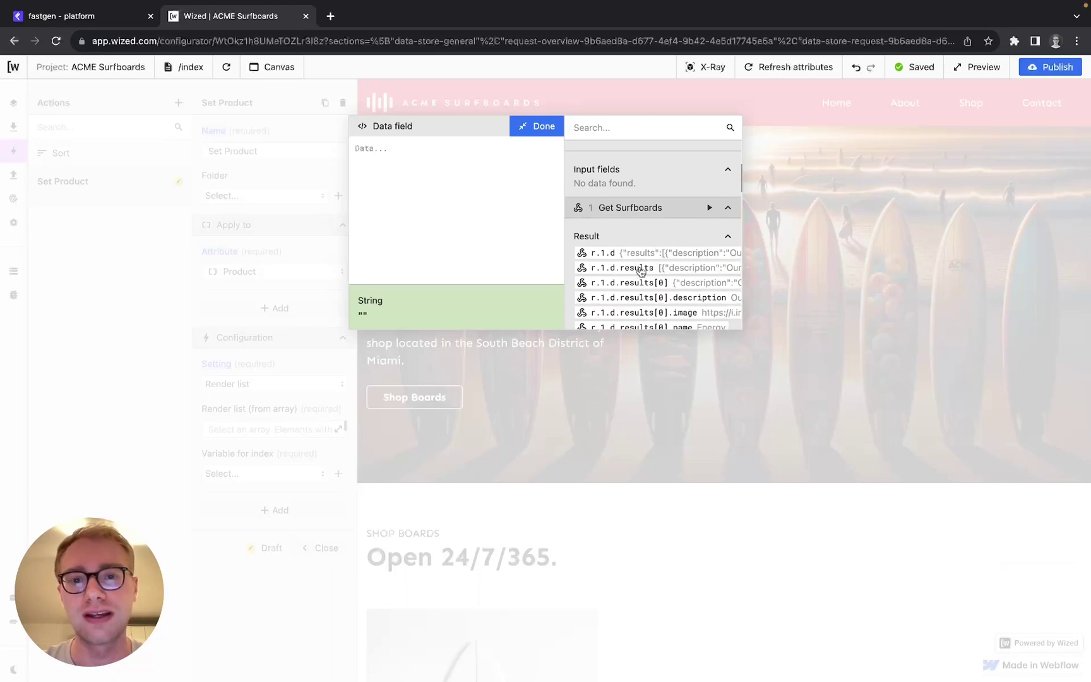
pyautogui.click(649, 271)
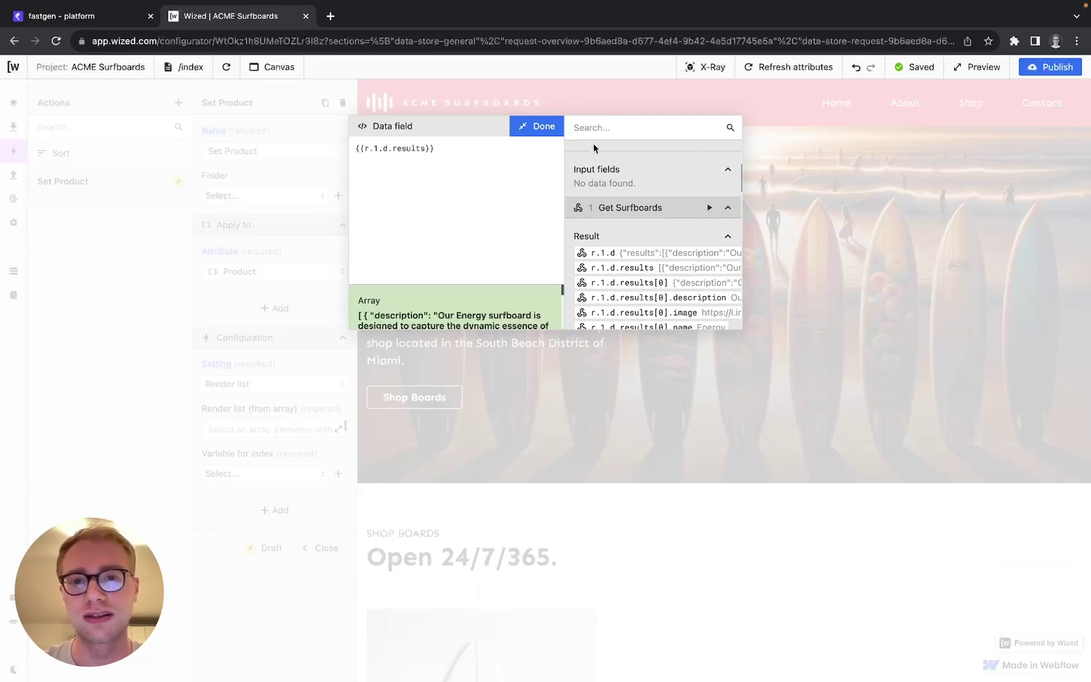
pyautogui.click(541, 128)
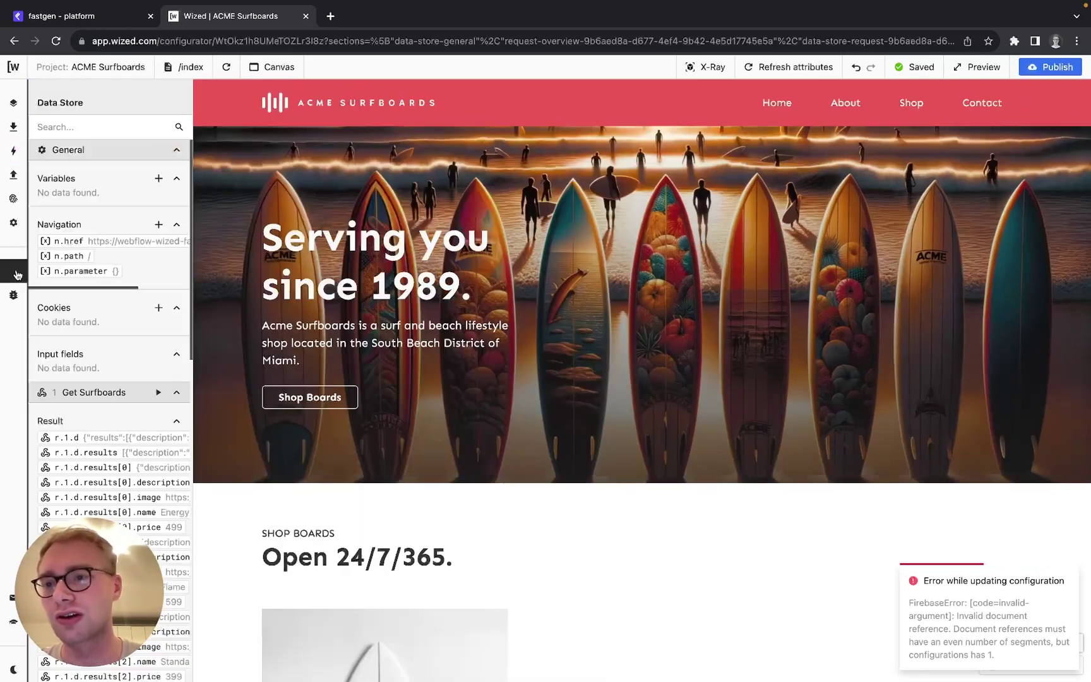
# Create a data store variable named i with an initial value of 0.
pyautogui.click(14, 272)
pyautogui.click(157, 178)
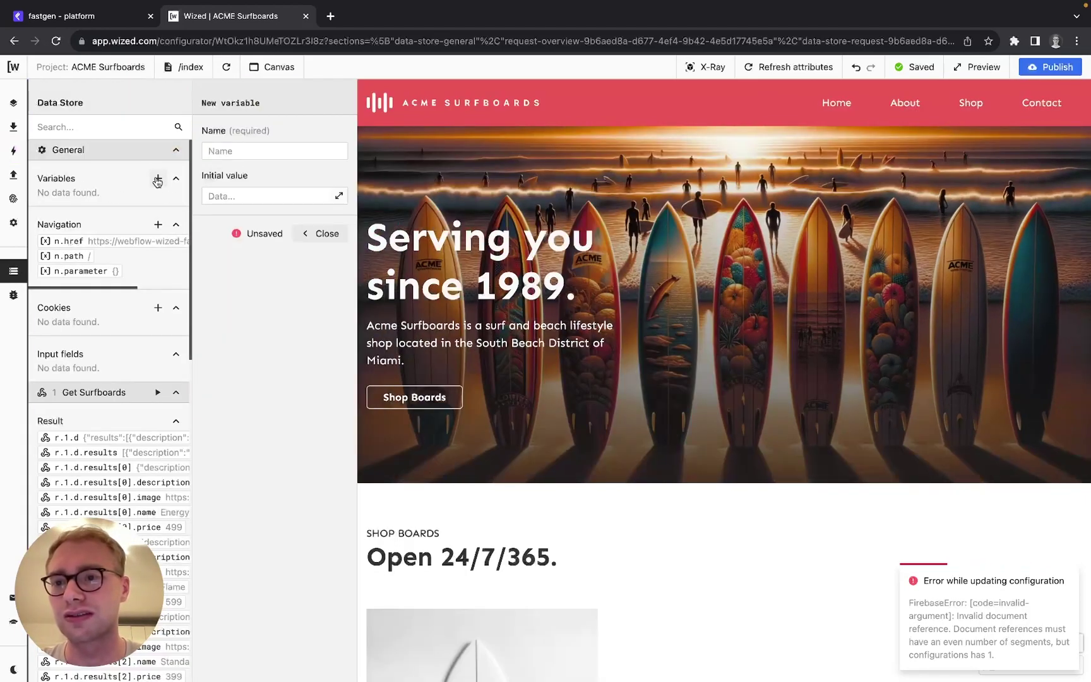
pyautogui.click(261, 151)
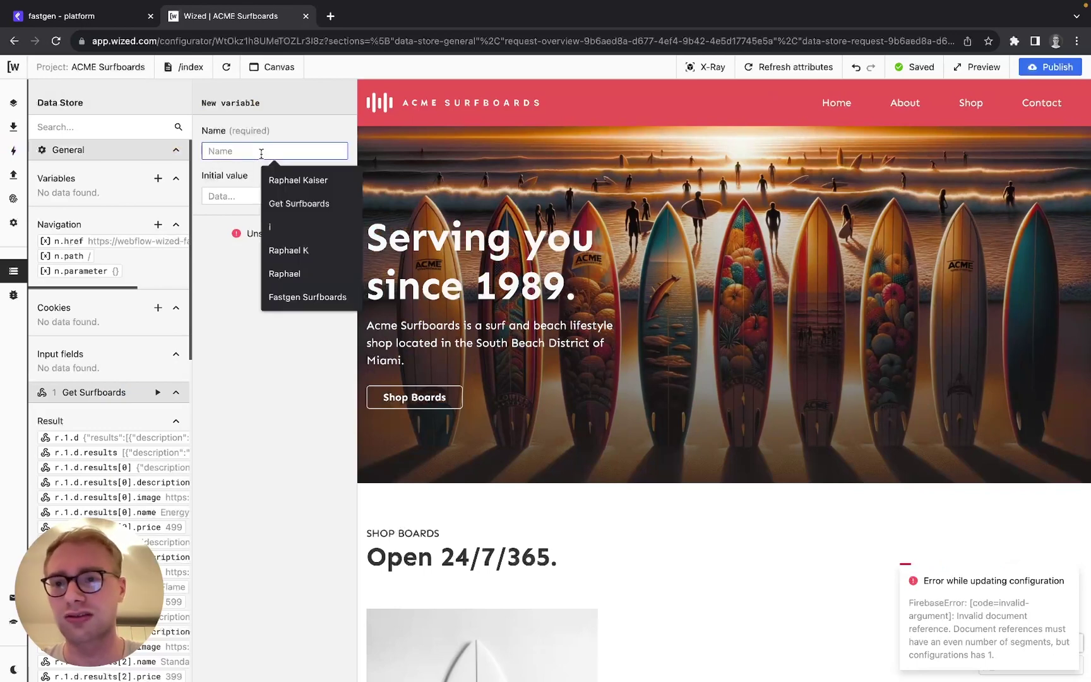
pyautogui.write('i')
pyautogui.click(237, 196)
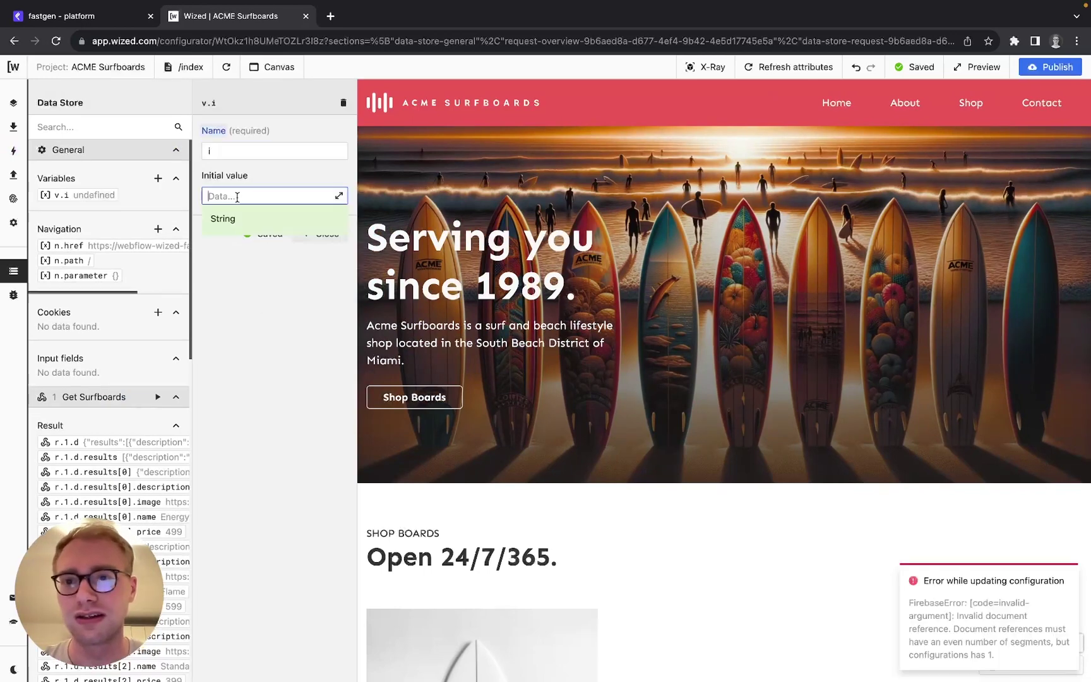
pyautogui.write('0')
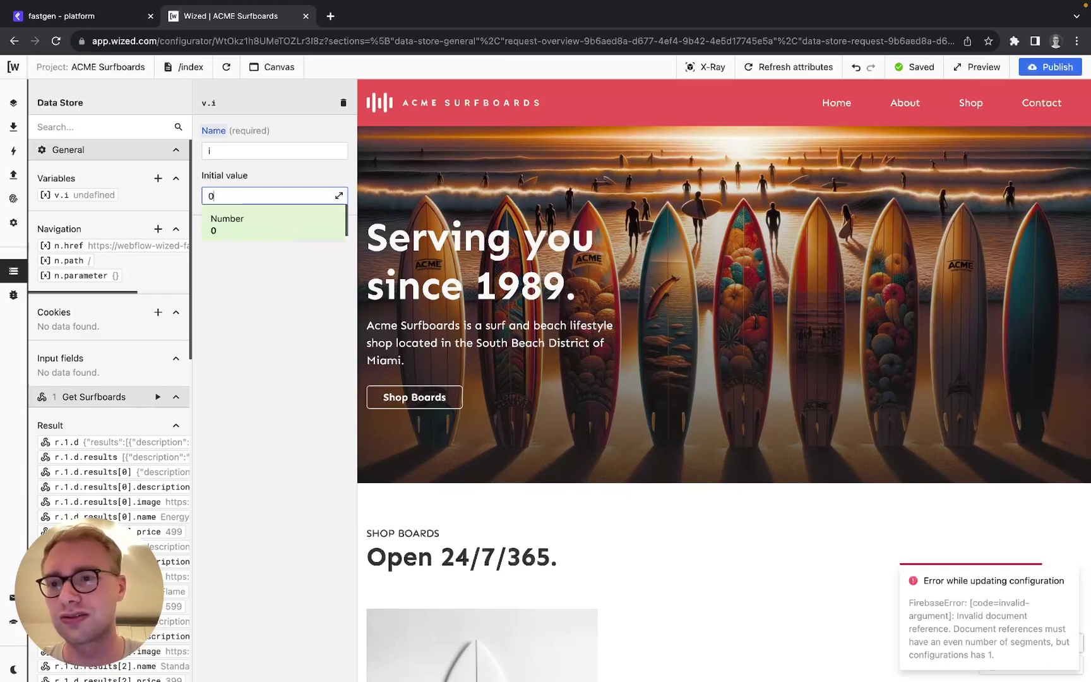
pyautogui.click(263, 292)
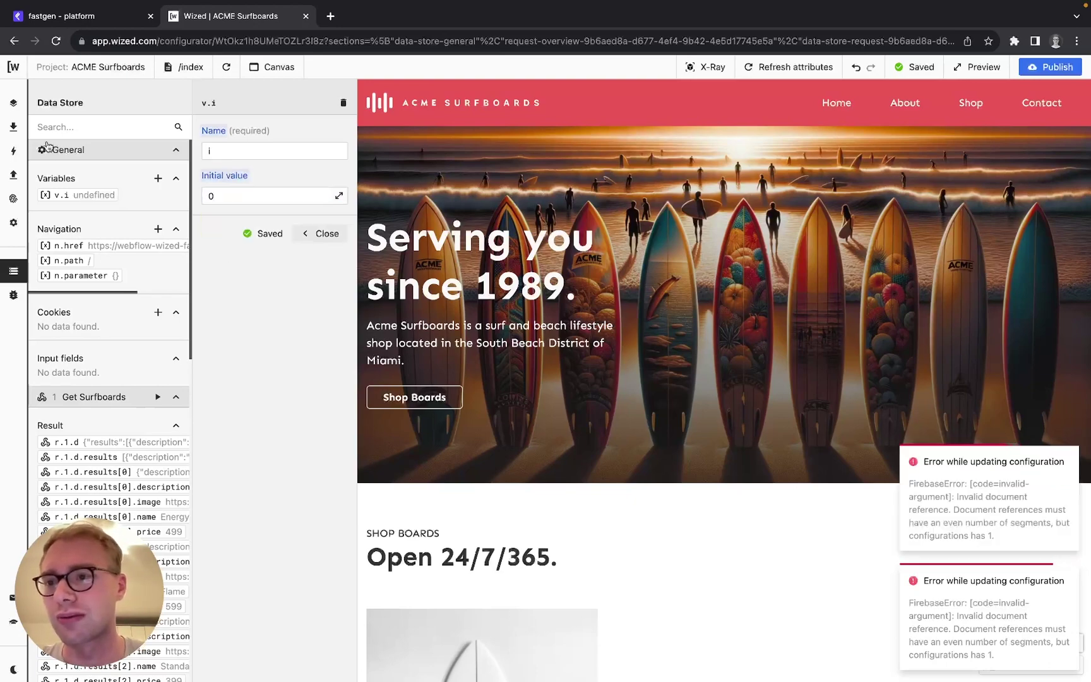
# Assign v.i as the index variable of the Set Product action's rendered list.
pyautogui.click(12, 152)
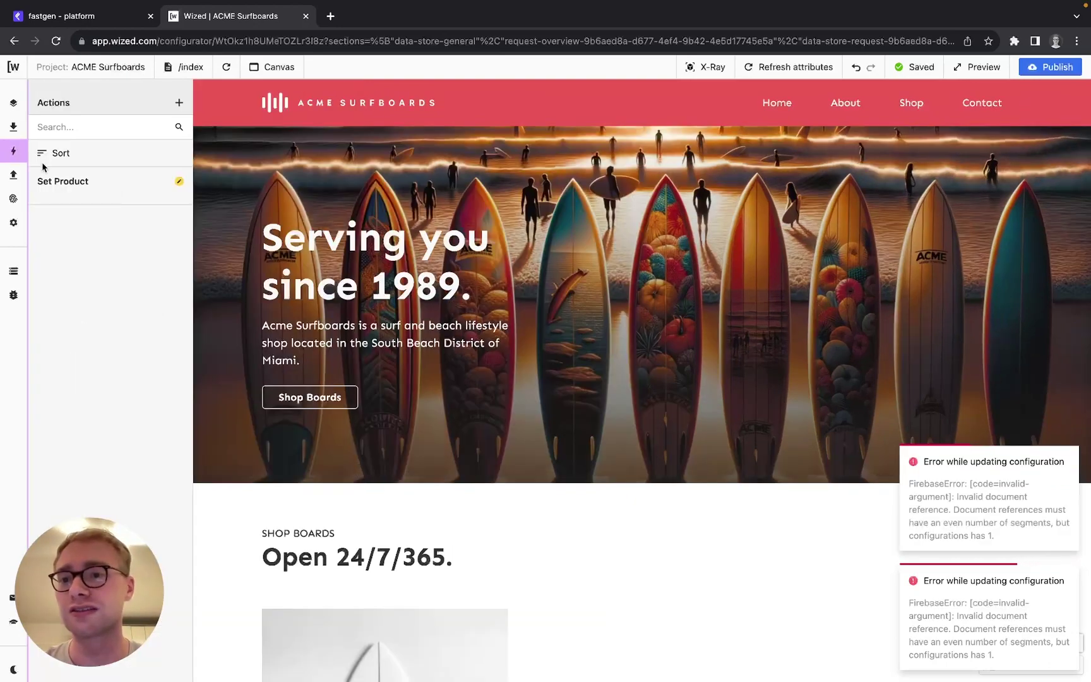
pyautogui.click(100, 189)
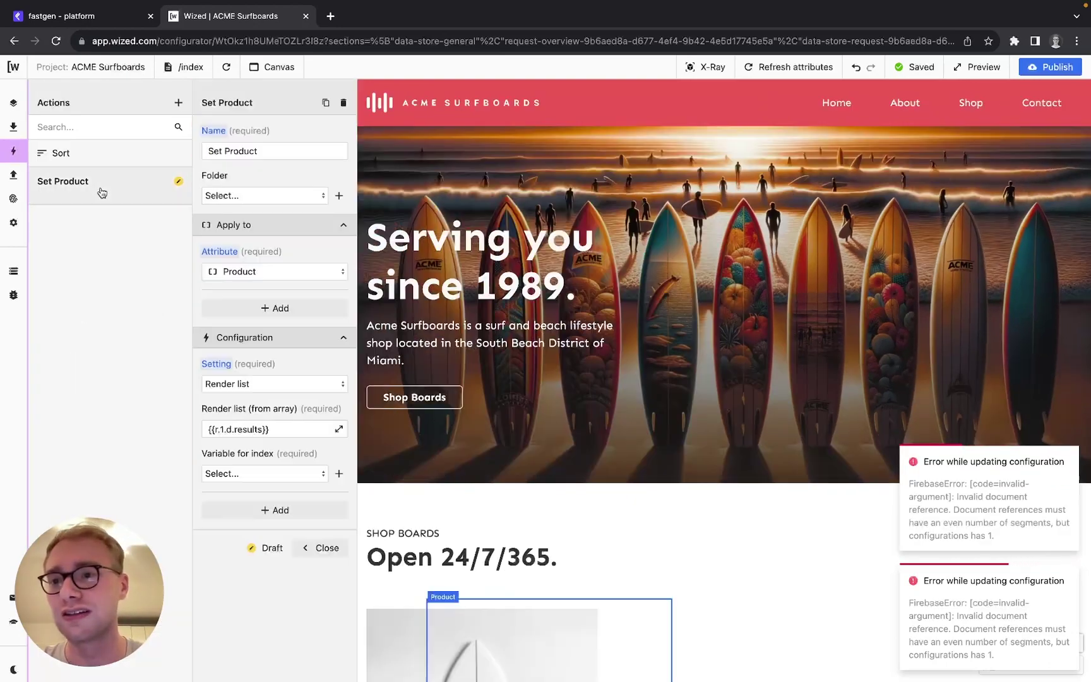
pyautogui.click(271, 479)
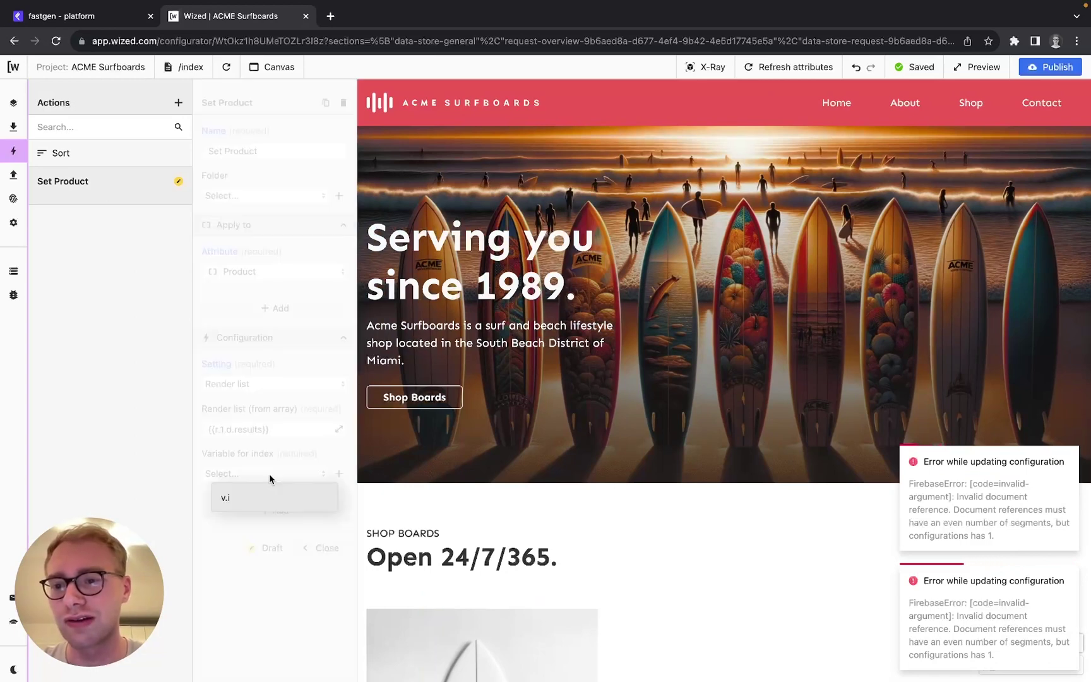
pyautogui.click(293, 502)
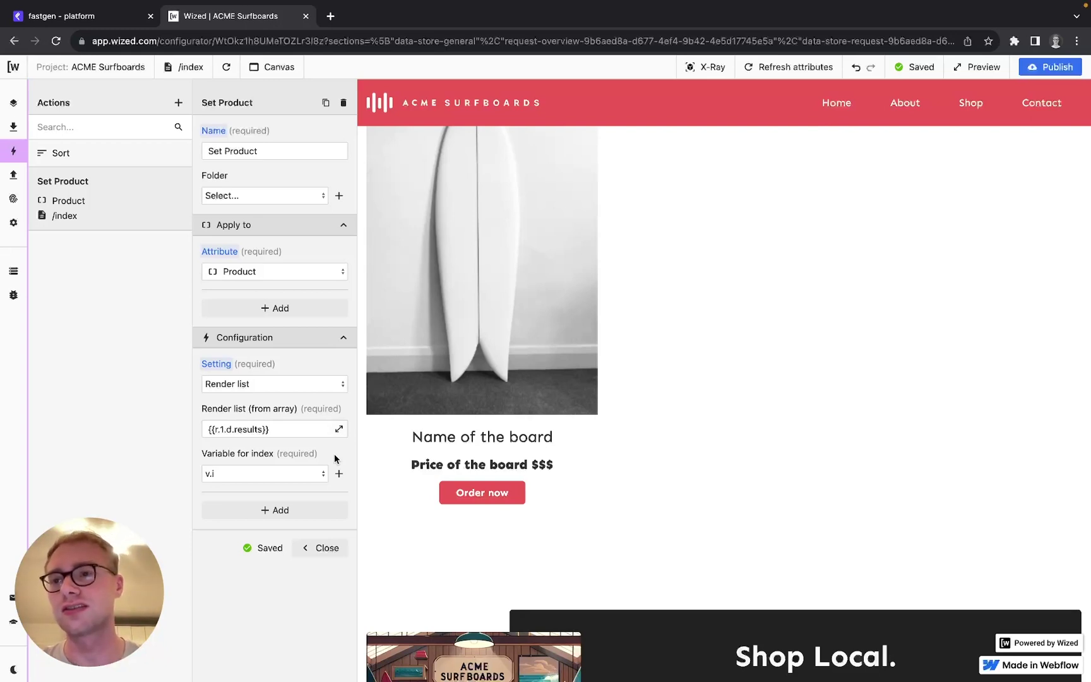
# Add an action named Set name and apply it to the Name attribute.
pyautogui.click(179, 104)
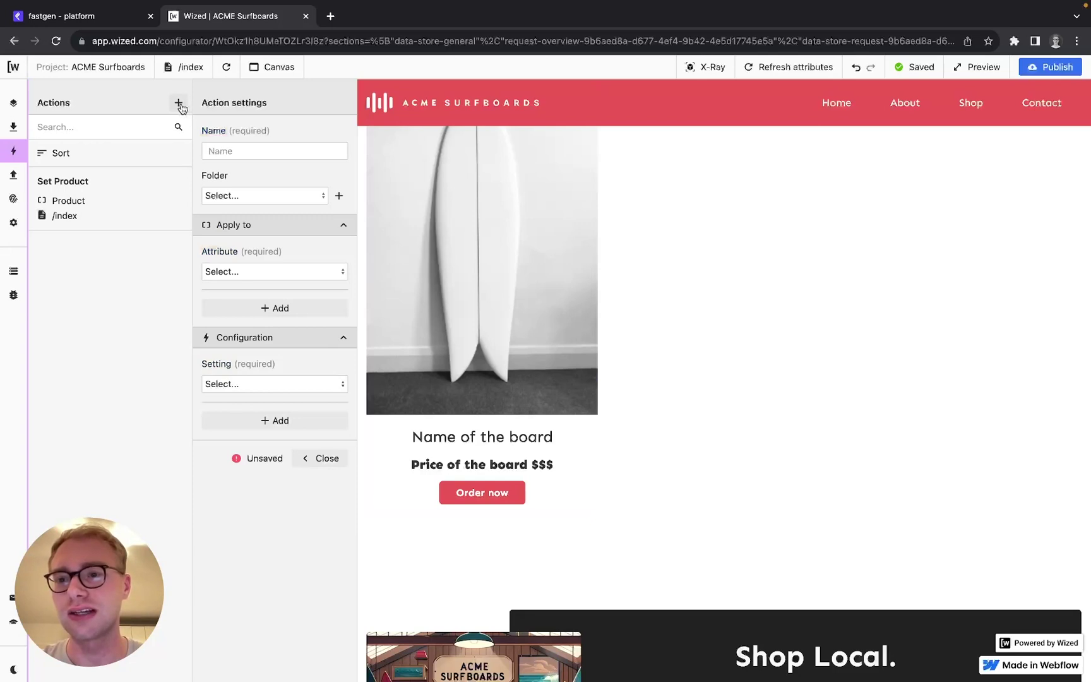
pyautogui.click(297, 150)
pyautogui.write('Set name')
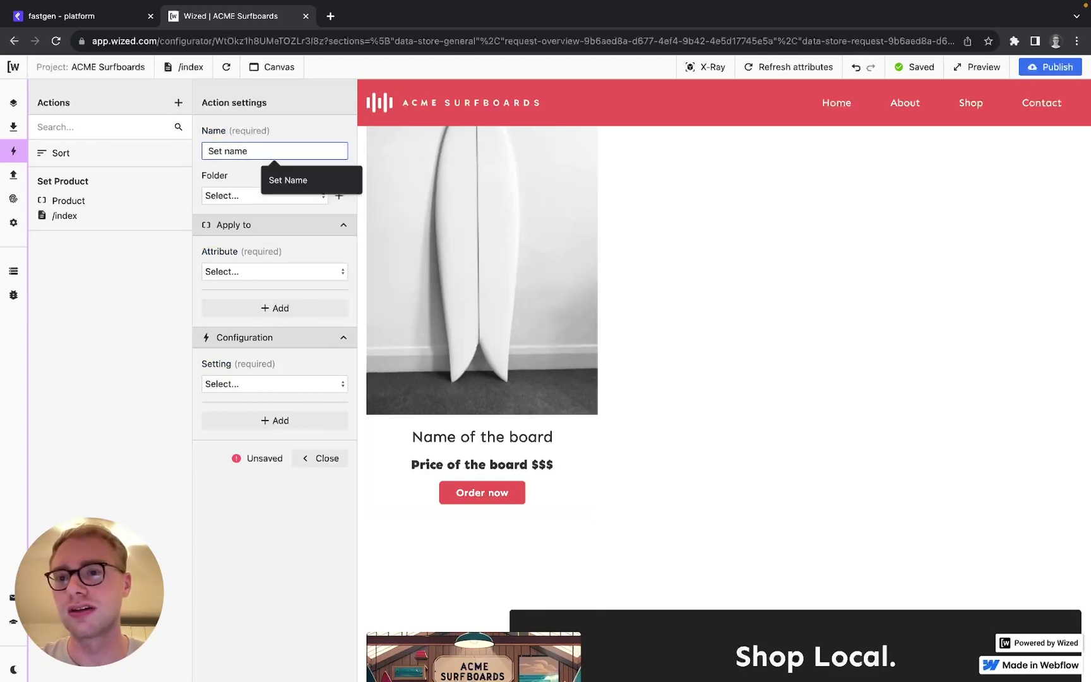
pyautogui.click(256, 273)
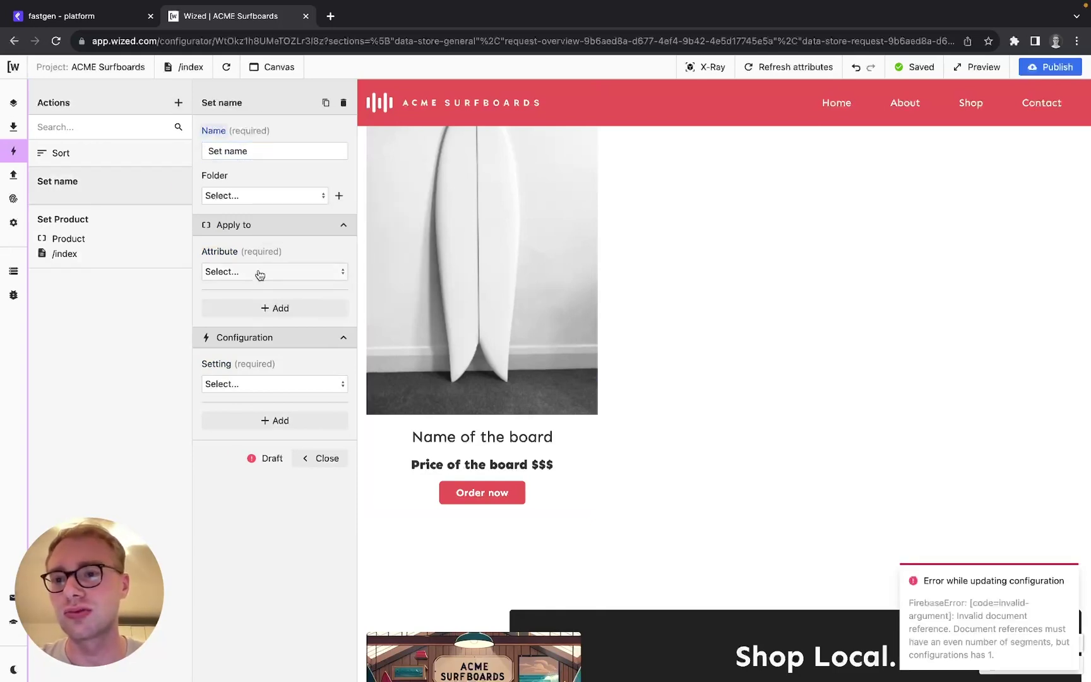
pyautogui.click(267, 314)
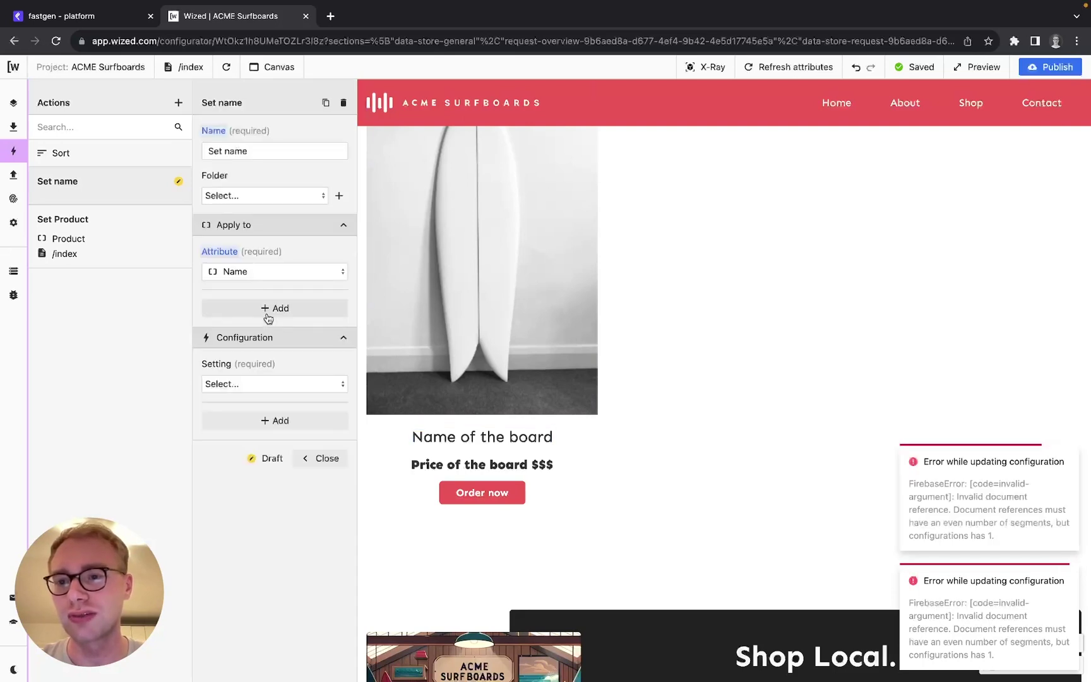
# Configure the Set name action to set text, with Plain text as the text type.
pyautogui.click(304, 390)
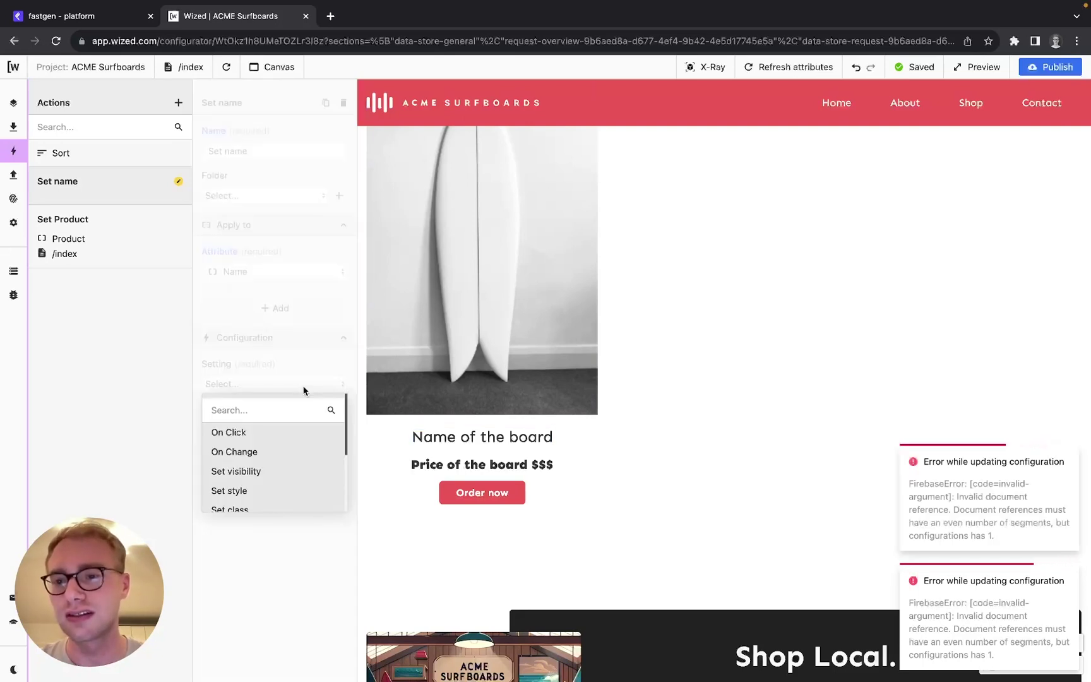
pyautogui.scroll(-3, 307, 485)
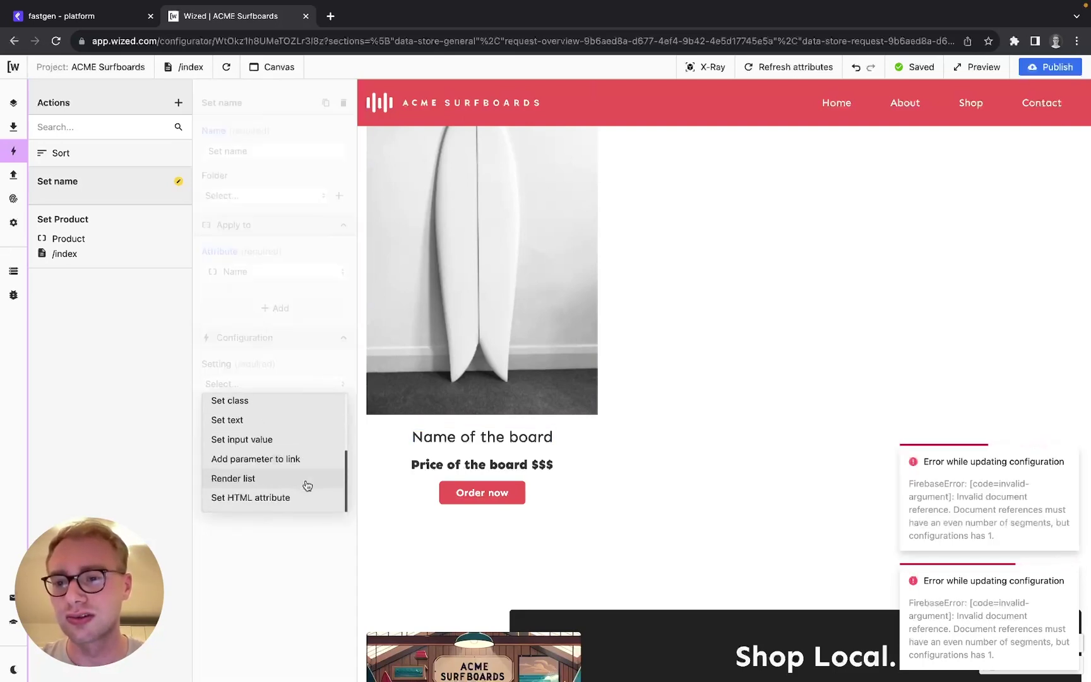
pyautogui.click(298, 418)
pyautogui.click(301, 434)
pyautogui.click(297, 448)
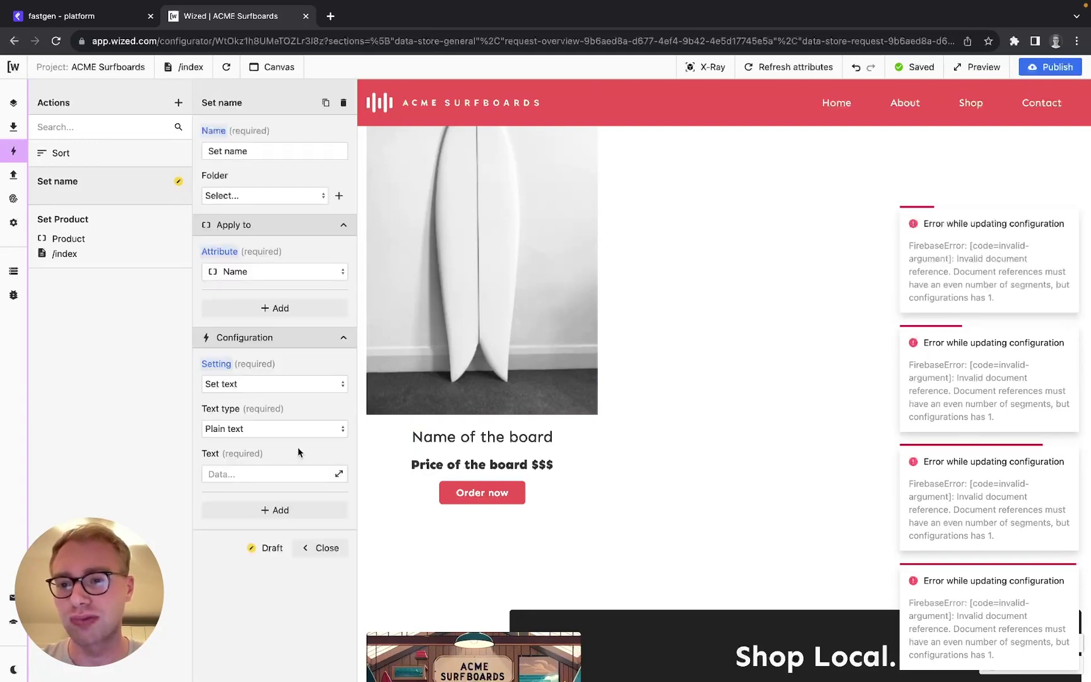
# Set the Set name action's text to {{r.1.d.results[v.i].name}} from the Get Surfboards results.
pyautogui.click(338, 474)
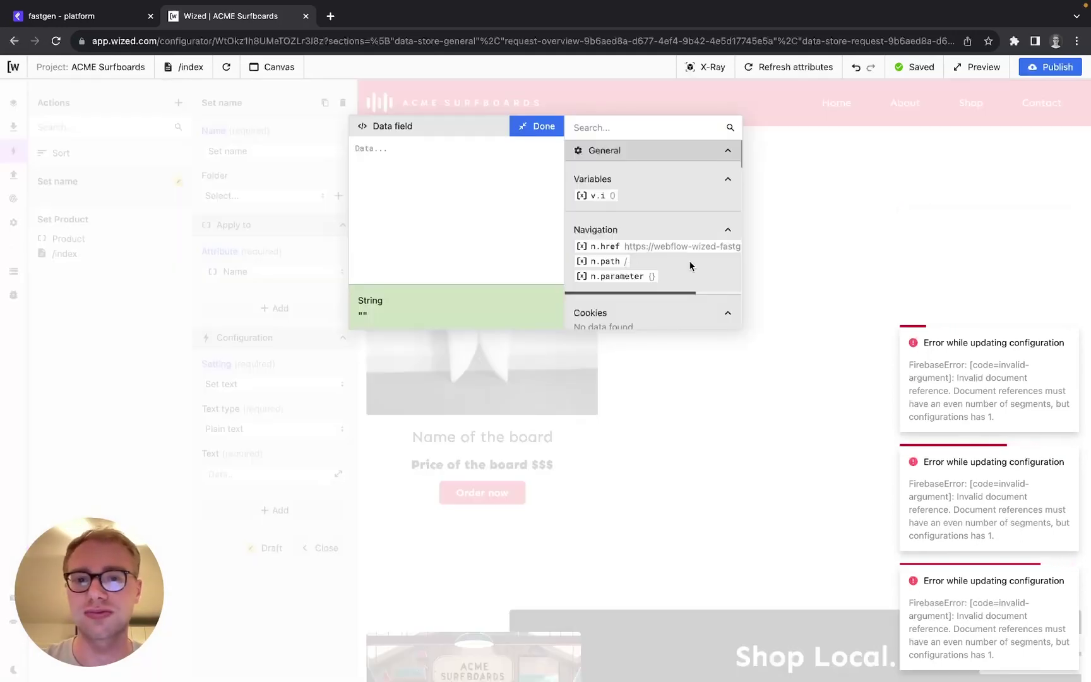
pyautogui.scroll(-5, 691, 266)
pyautogui.scroll(-2, 692, 265)
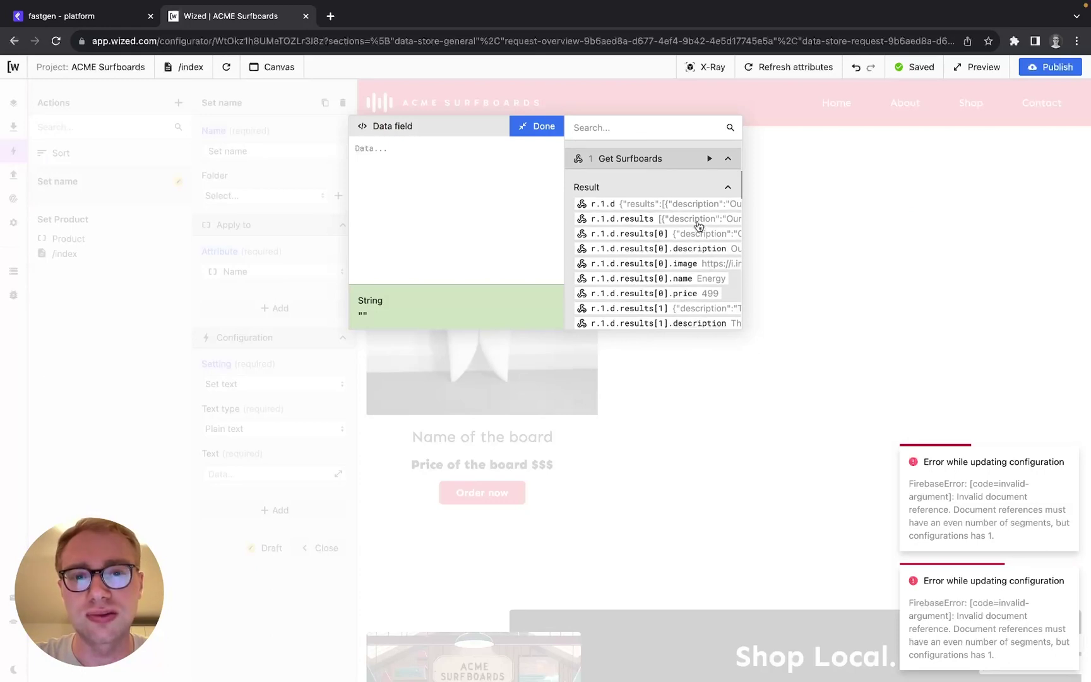
pyautogui.click(718, 279)
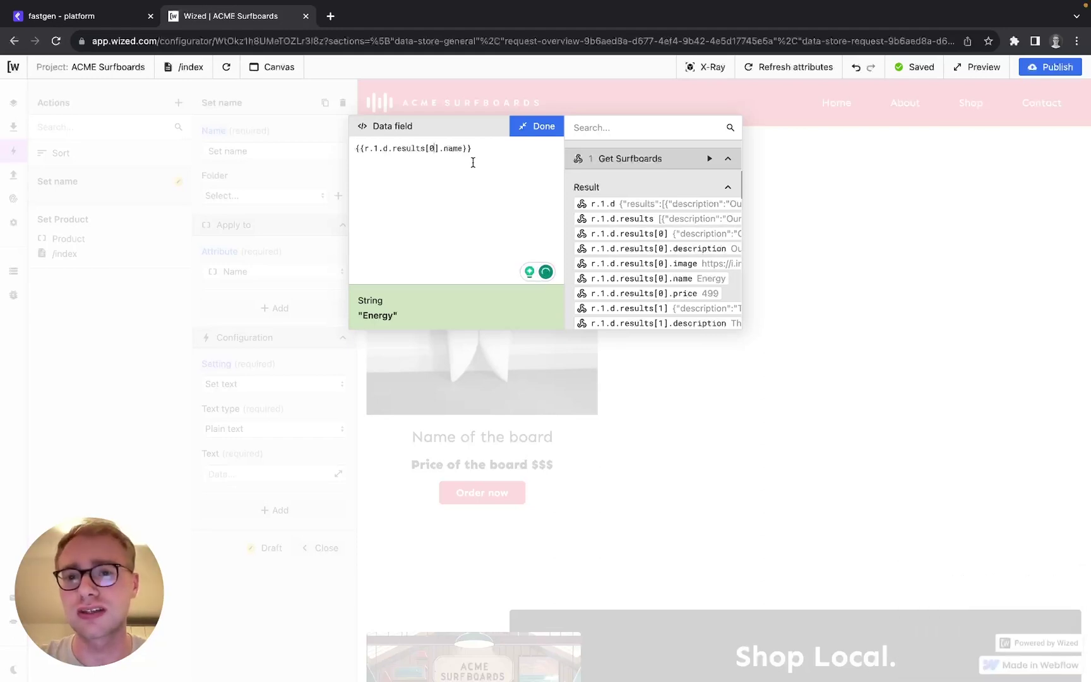
pyautogui.press('BackSpace')
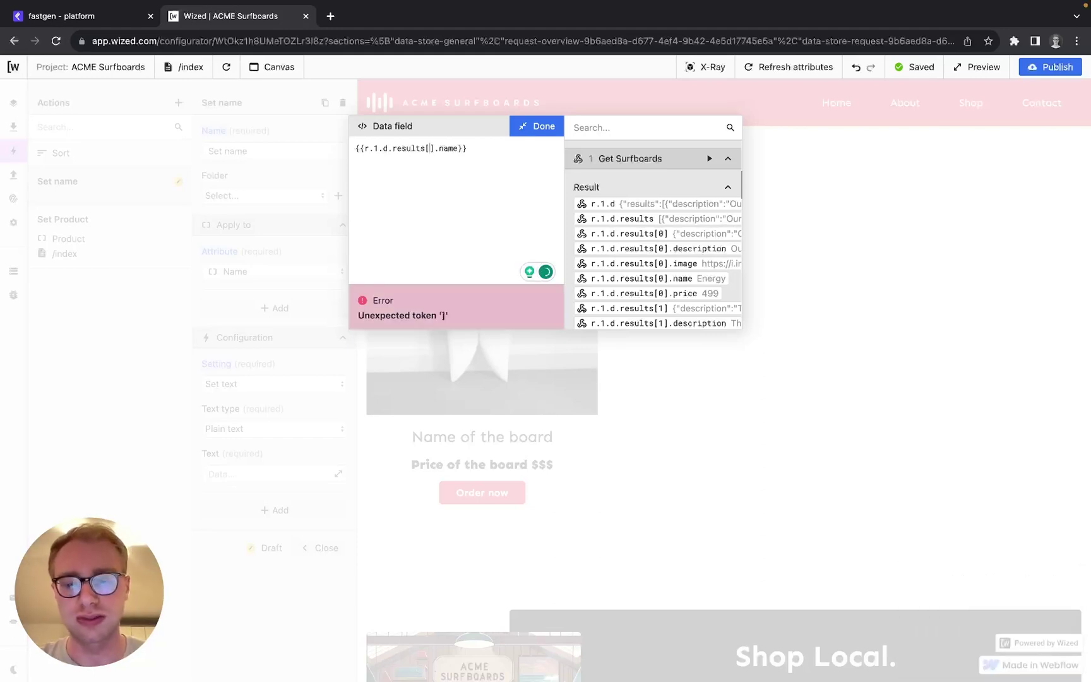
pyautogui.write('v.i')
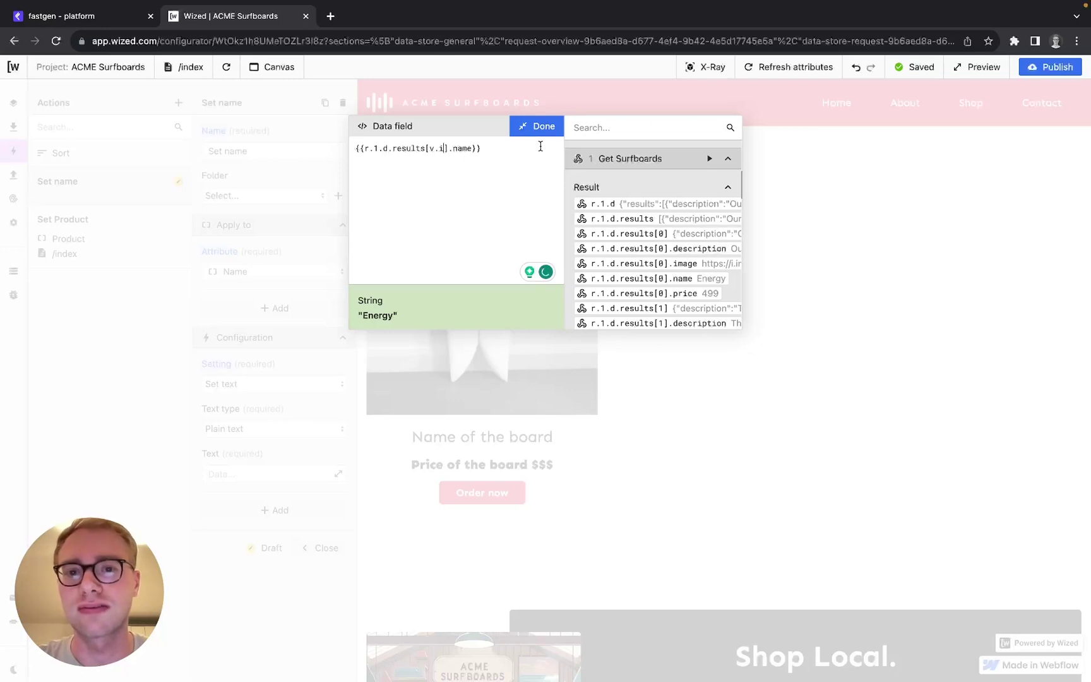
pyautogui.click(540, 126)
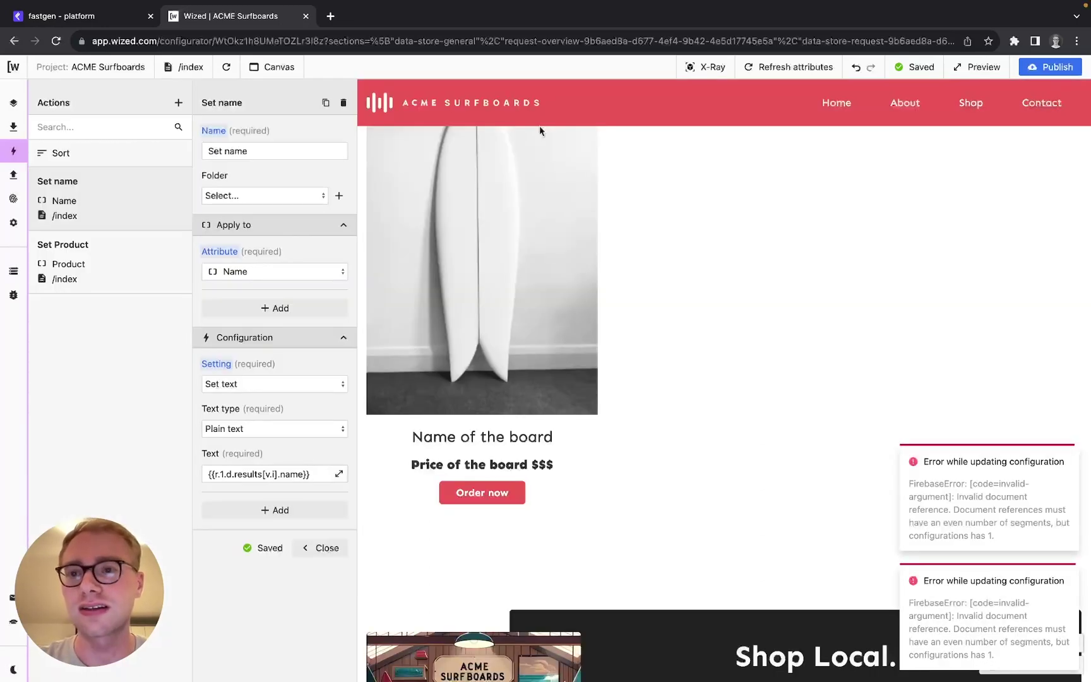
# Add an action named Set Price and apply it to the Price attribute.
pyautogui.click(178, 103)
pyautogui.click(263, 145)
pyautogui.write('S')
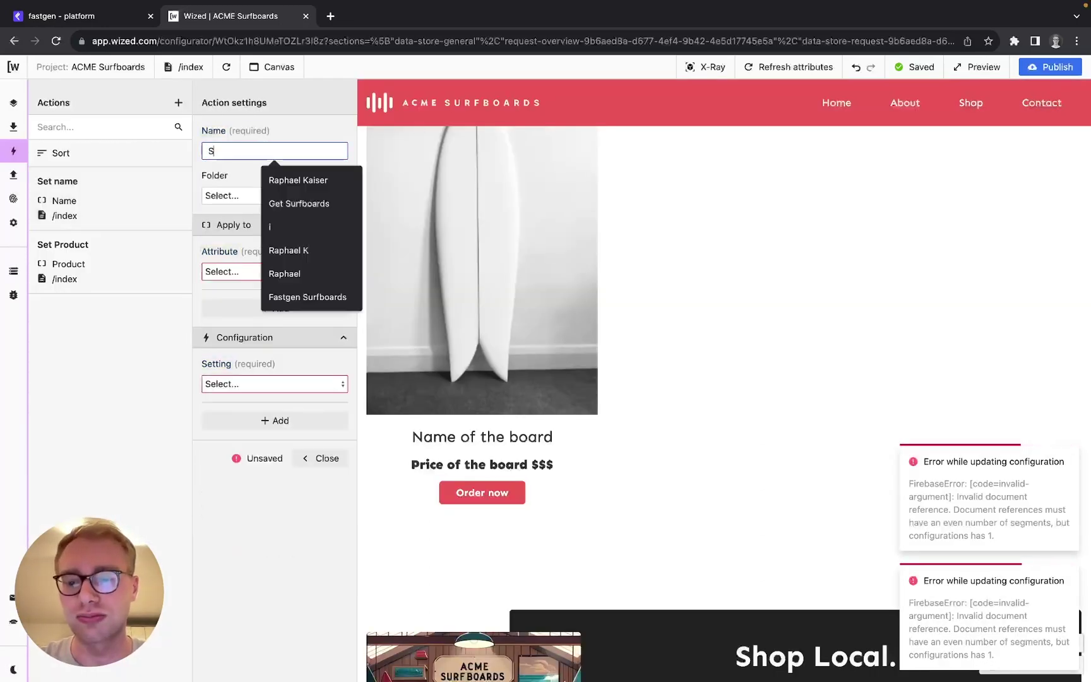
pyautogui.write('et Price')
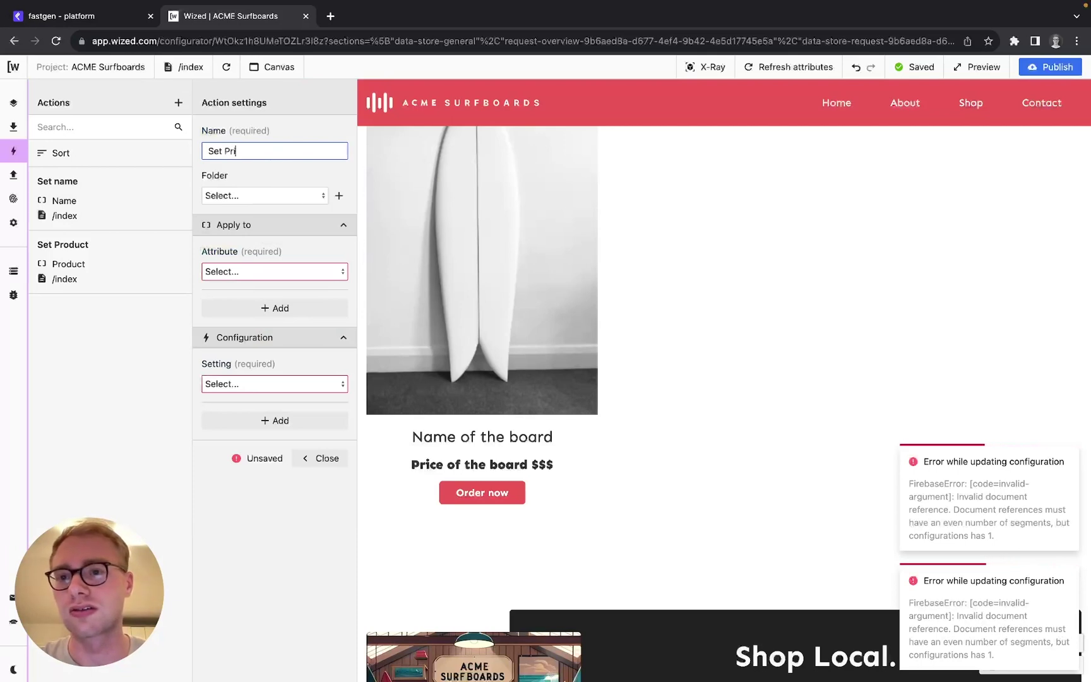
pyautogui.click(276, 271)
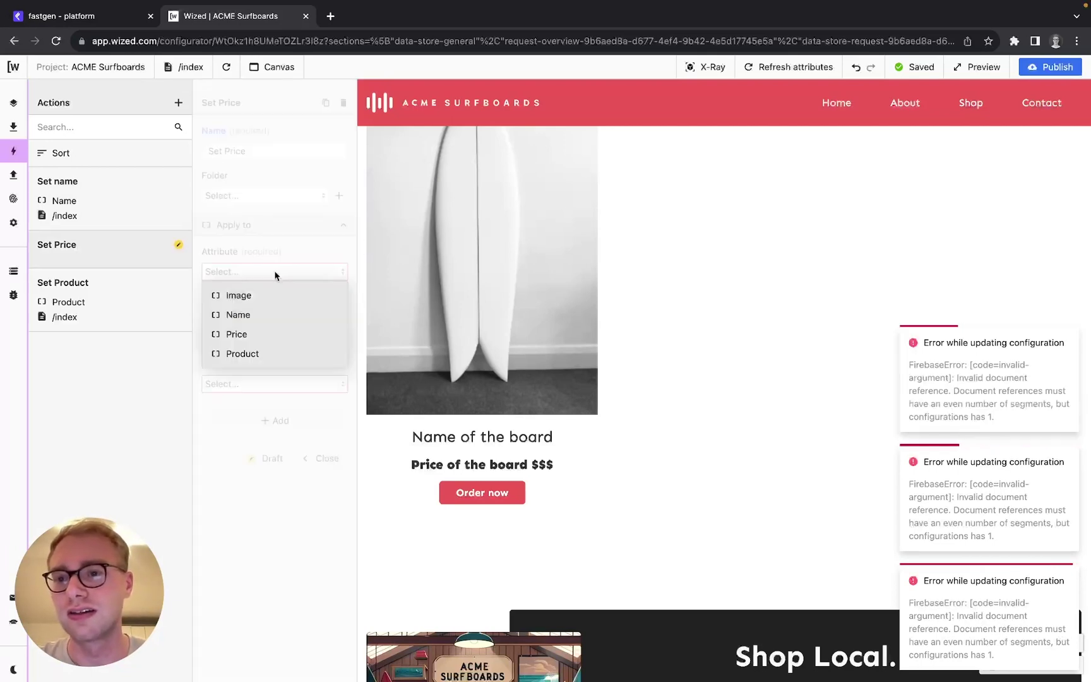
pyautogui.click(280, 335)
# Configure the Set Price action to set text, with Plain text as the text type.
pyautogui.click(293, 384)
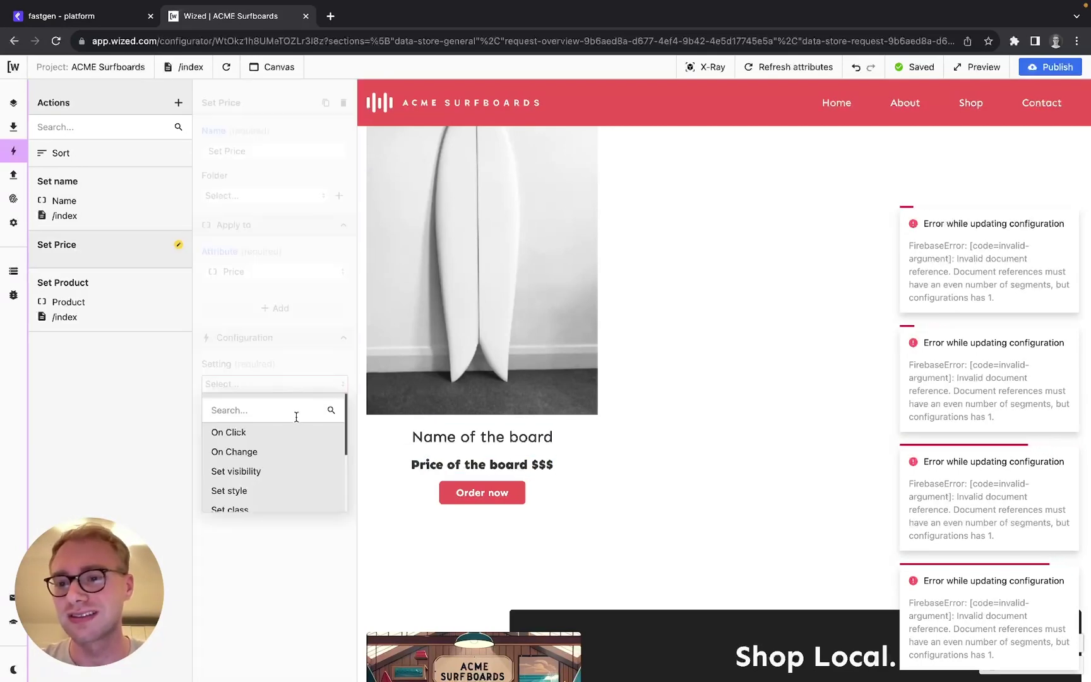
pyautogui.scroll(-3, 295, 448)
pyautogui.click(285, 472)
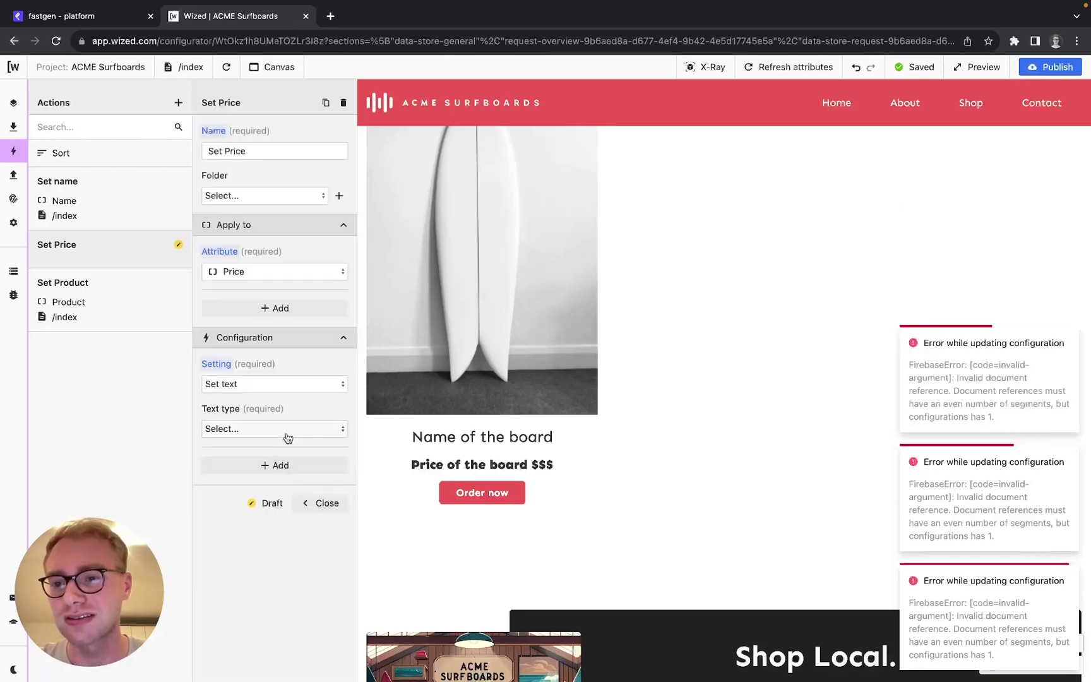
pyautogui.click(285, 429)
pyautogui.click(288, 454)
# Set the Set Price action's text to ${{r.1.d.results[v.i].price}} from the Get Surfboards results.
pyautogui.click(339, 474)
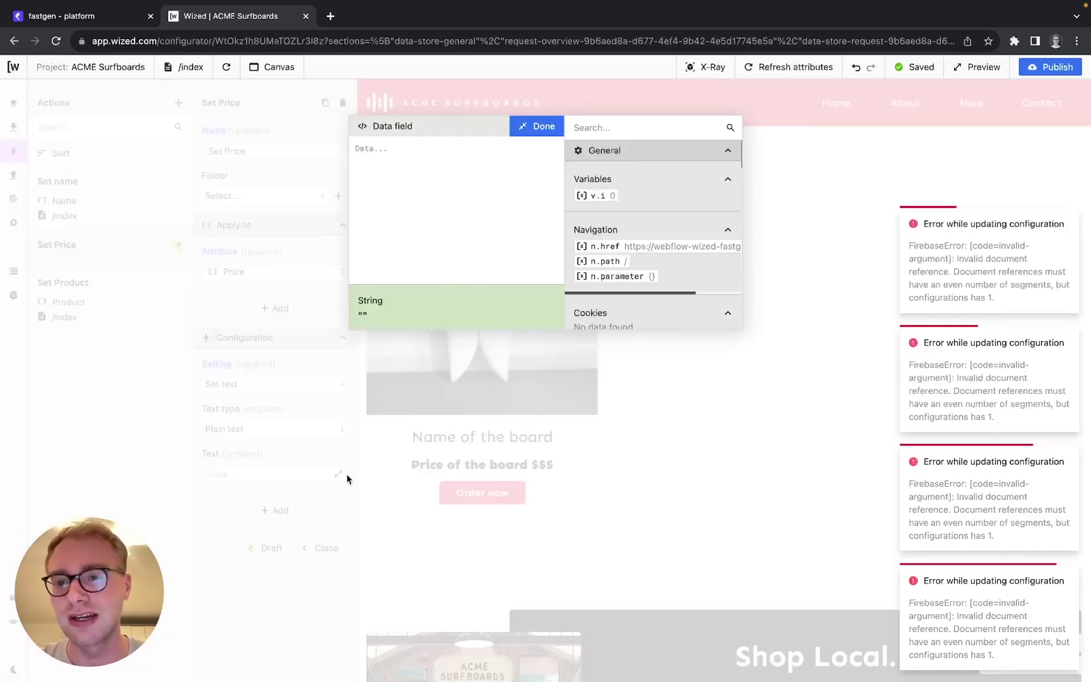
pyautogui.scroll(-5, 697, 243)
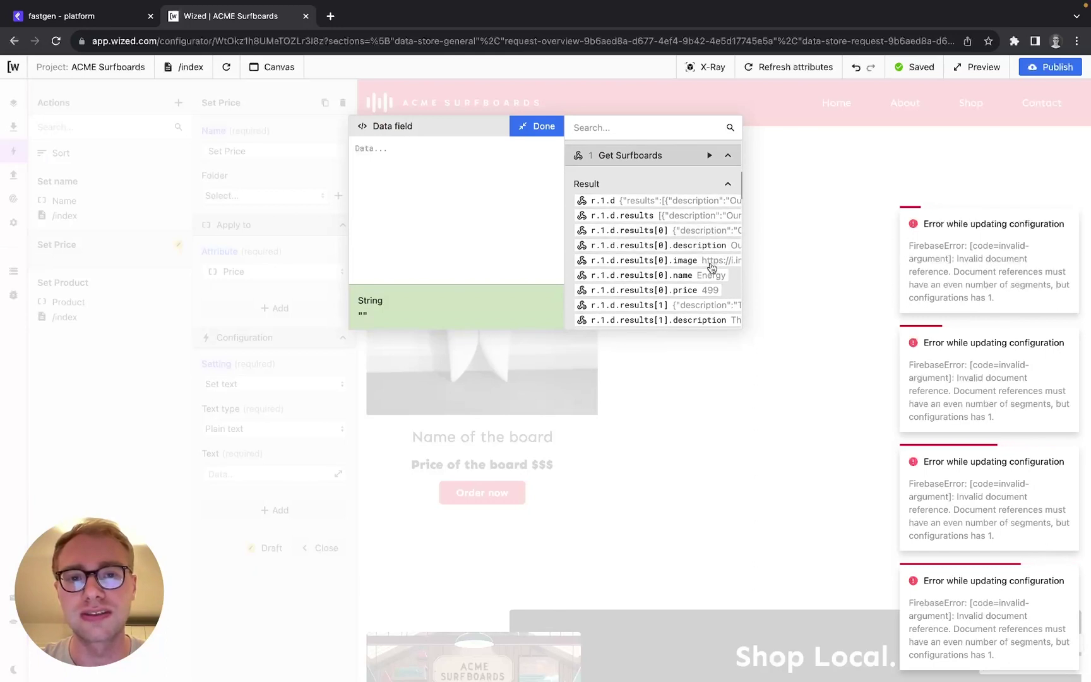
pyautogui.click(707, 293)
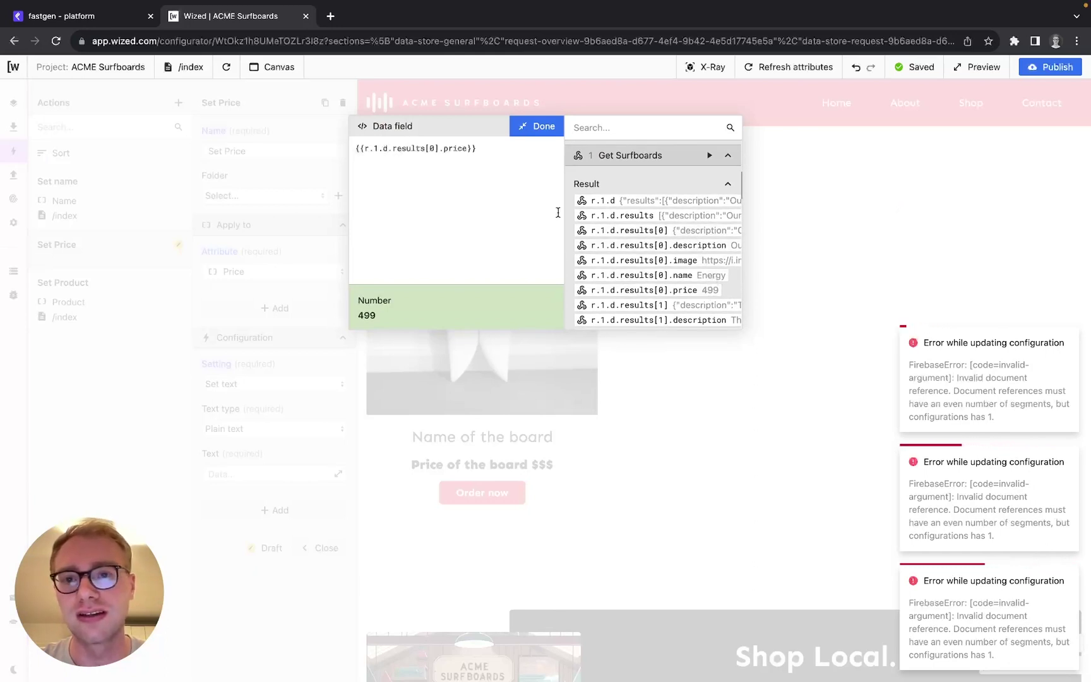
pyautogui.click(433, 149)
pyautogui.press('BackSpace')
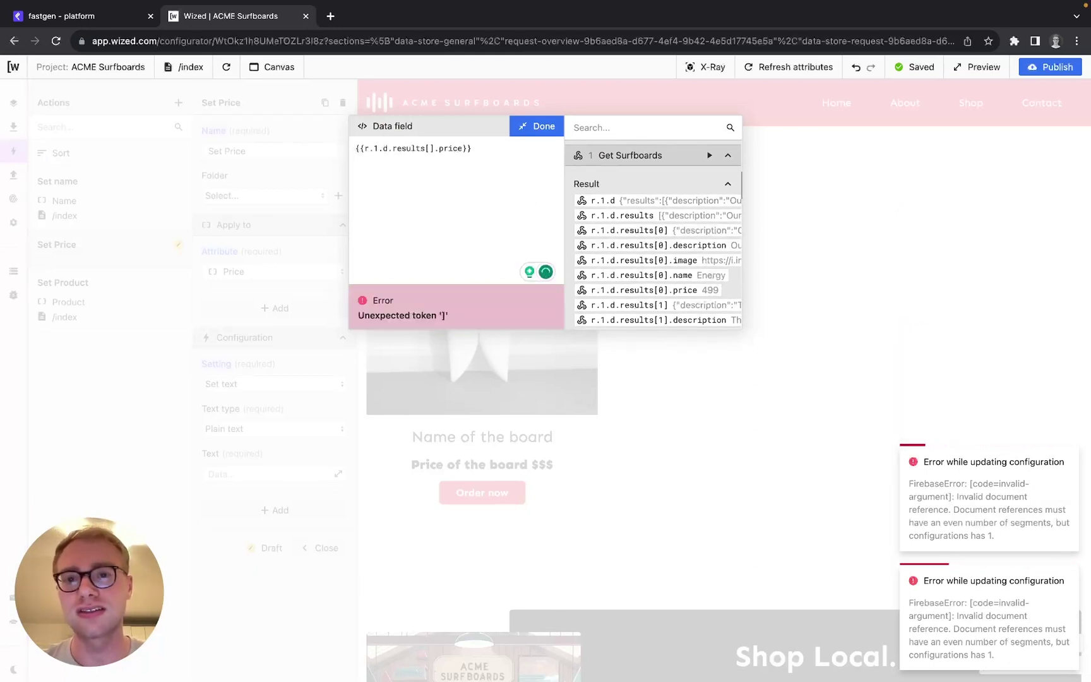
pyautogui.write('v.i')
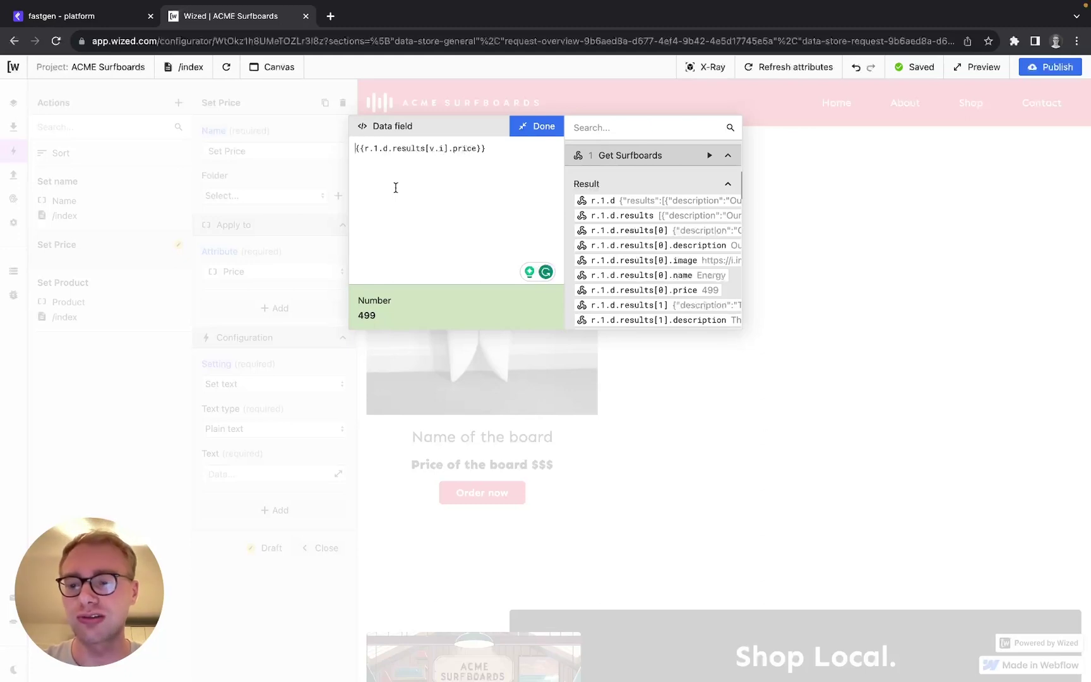
pyautogui.write('$')
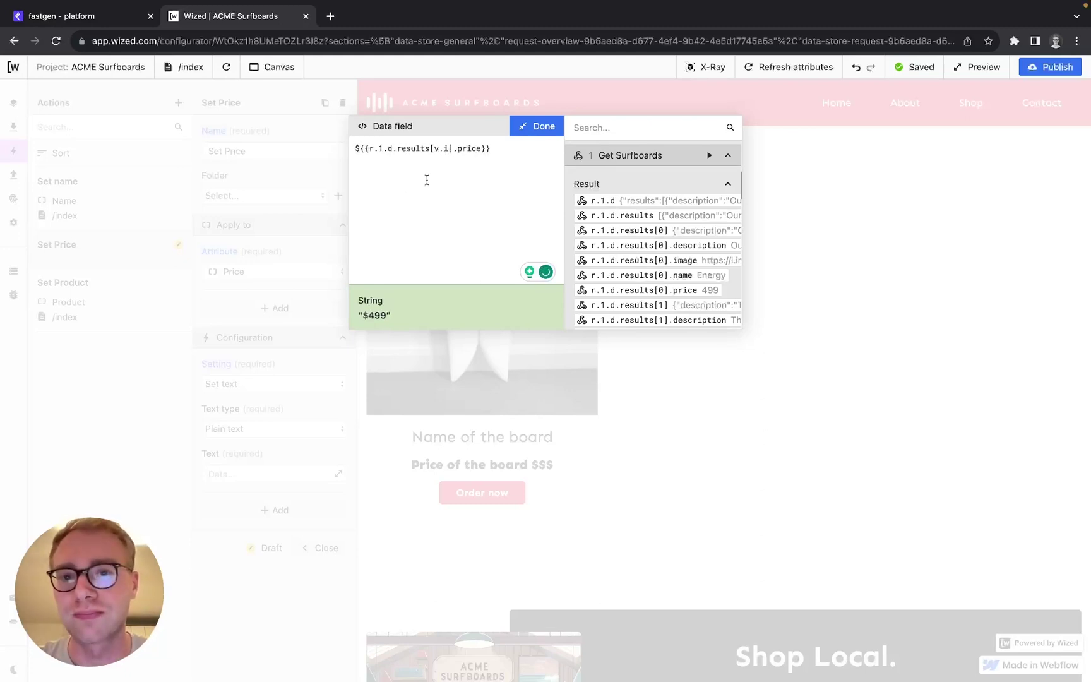
pyautogui.click(528, 128)
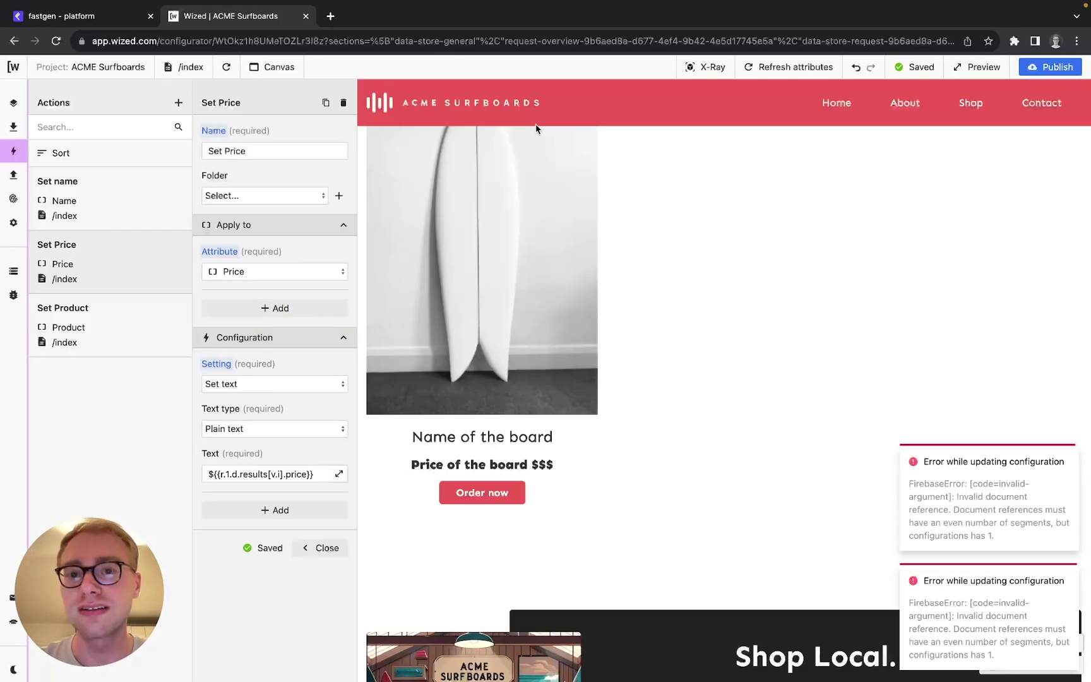
# Add an action named Set Image and apply it to the Image attribute.
pyautogui.click(179, 105)
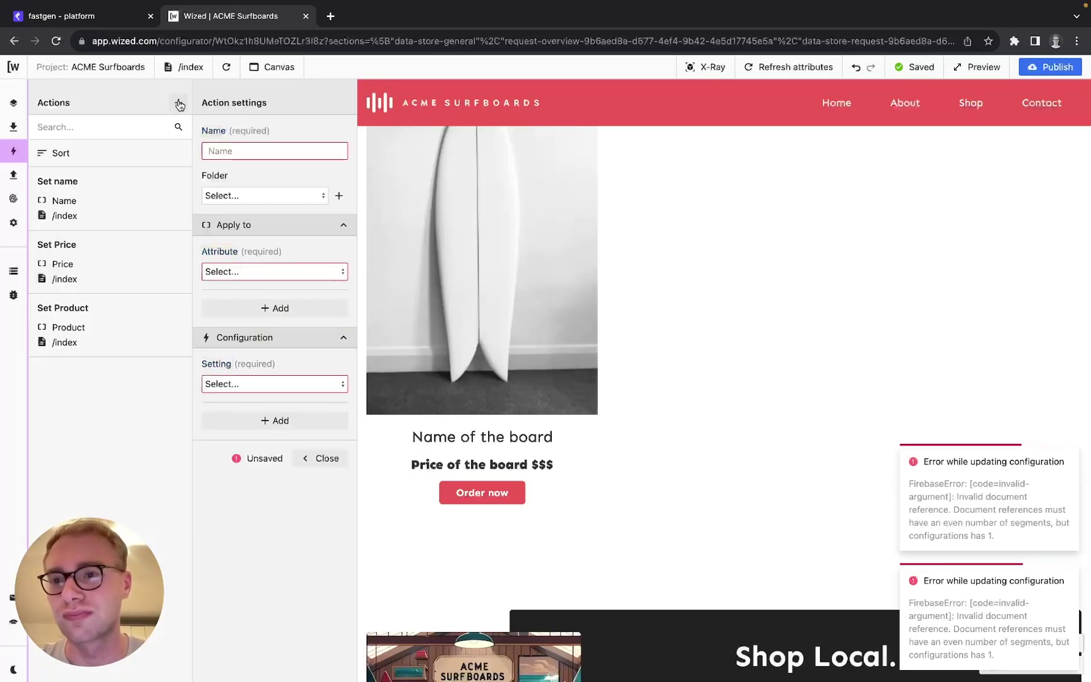
pyautogui.click(268, 150)
pyautogui.write('Set Image')
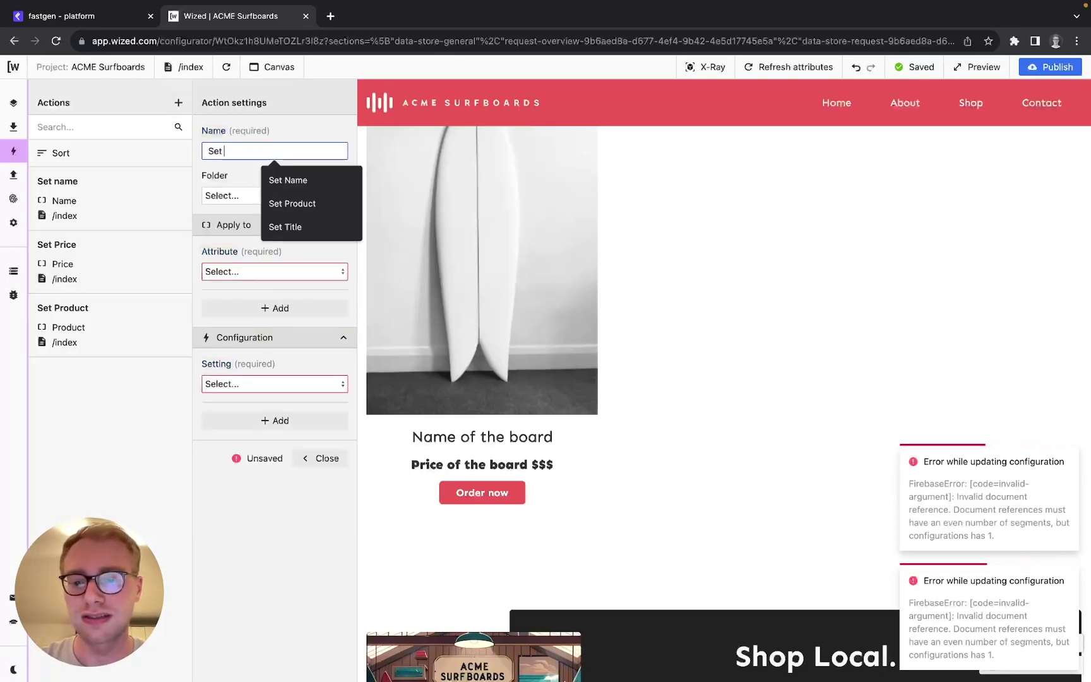
pyautogui.click(274, 272)
pyautogui.click(278, 295)
# Configure the Set Image action to set an HTML attribute, with src as the key.
pyautogui.click(285, 384)
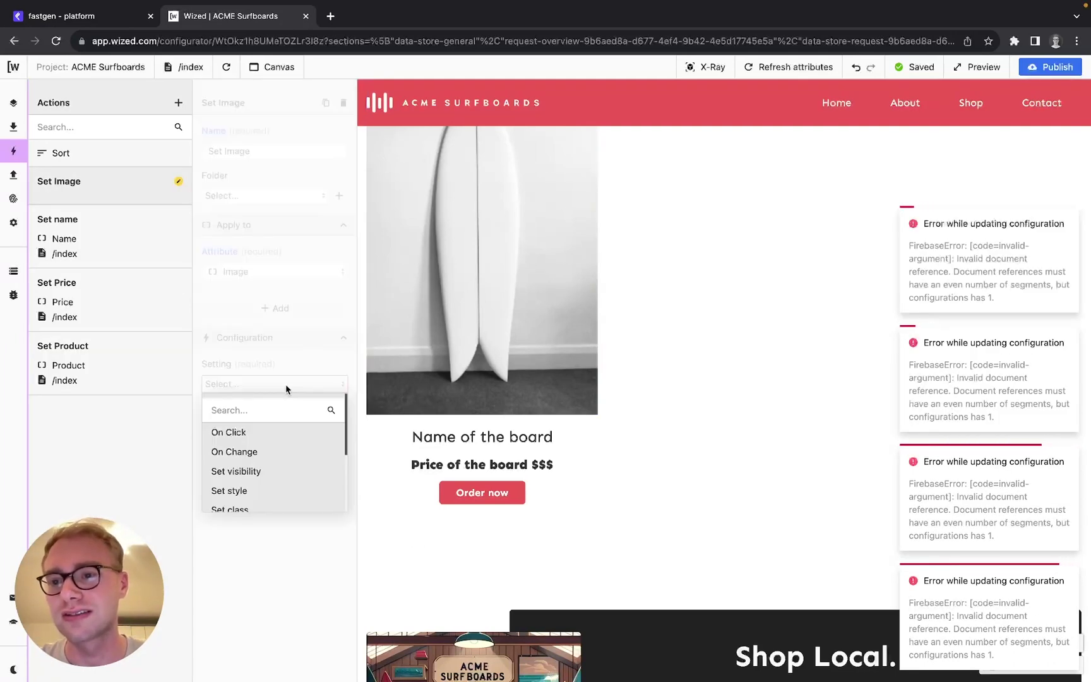
pyautogui.scroll(-3, 297, 462)
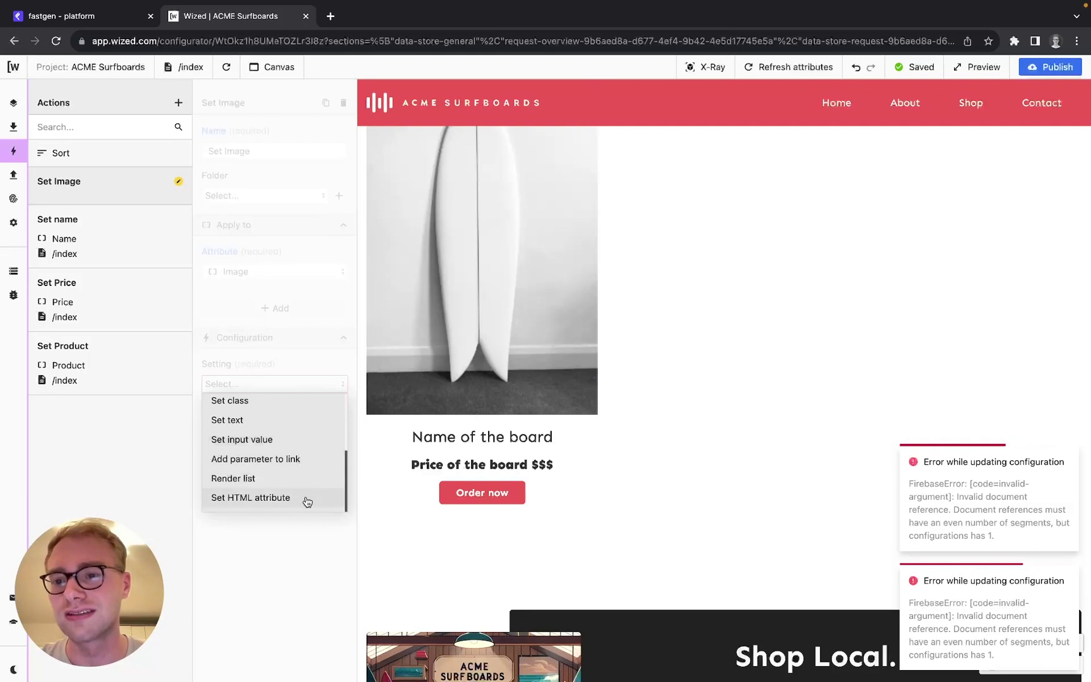
pyautogui.click(308, 500)
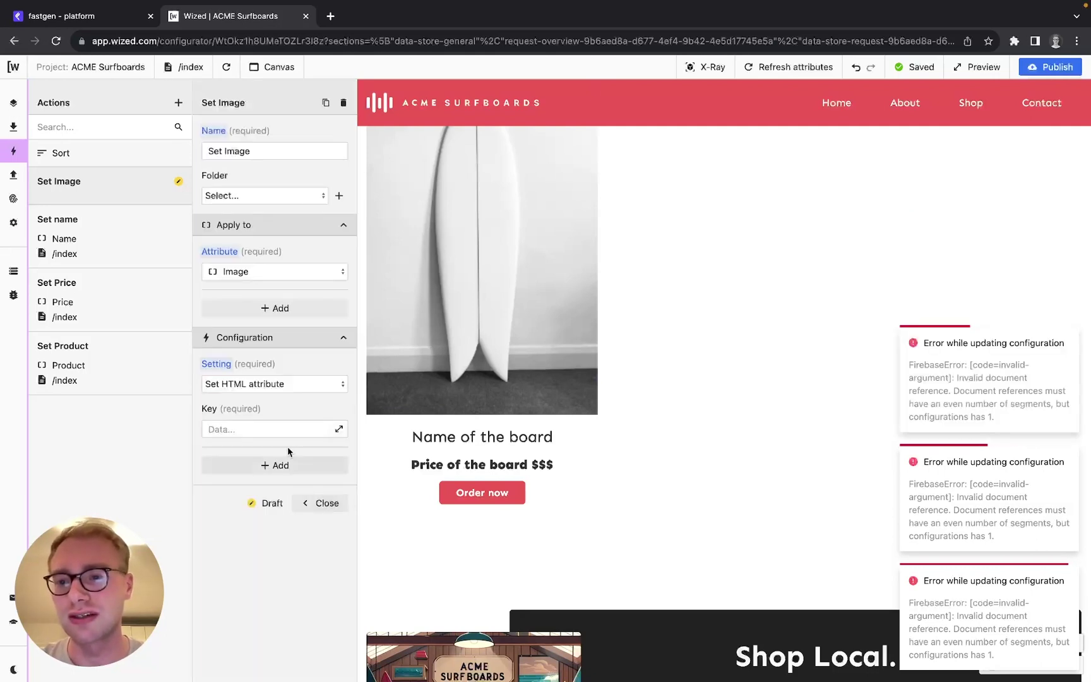
pyautogui.click(280, 429)
pyautogui.write('src')
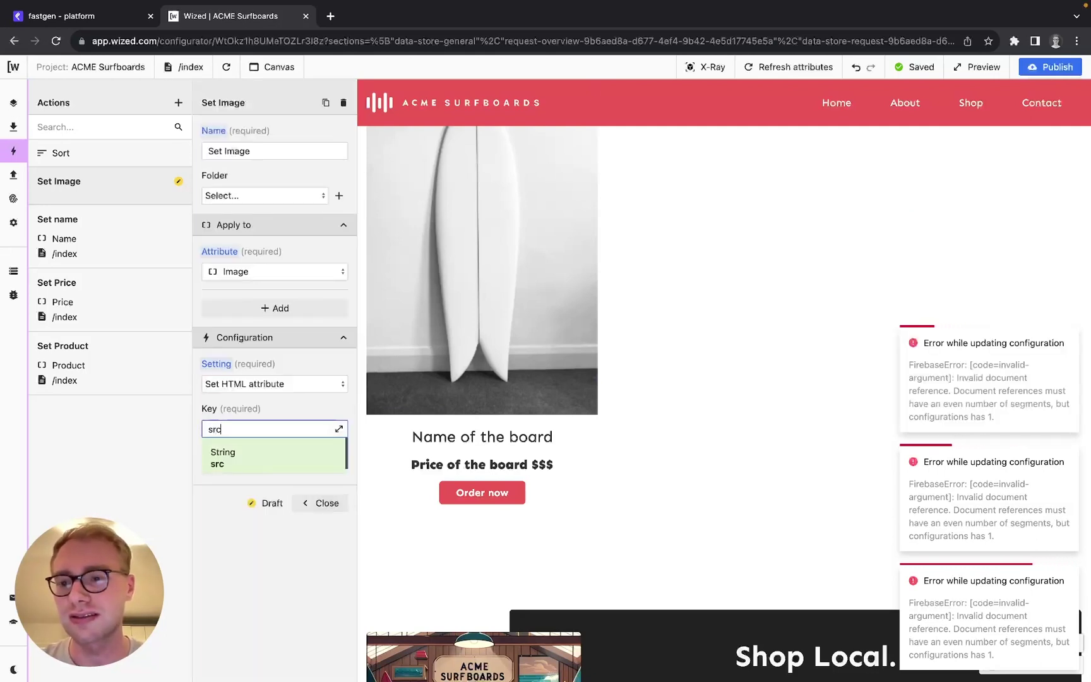
pyautogui.press('Return')
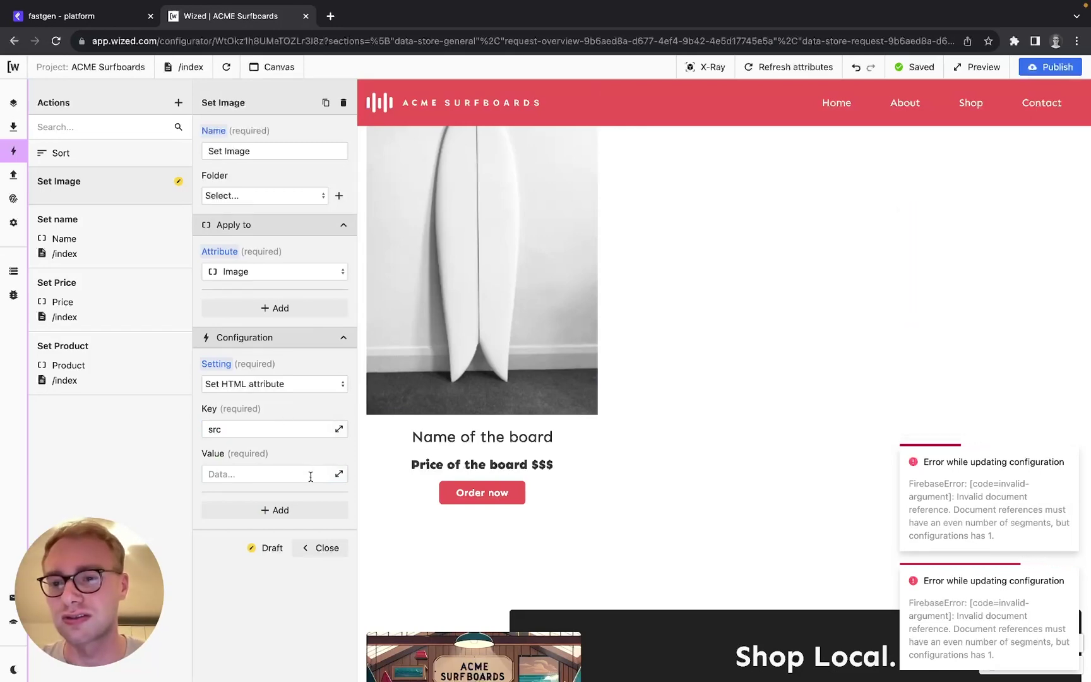
# Set the src attribute's value to {{r.1.d.results[v.i].image}} from the Get Surfboards results.
pyautogui.click(336, 475)
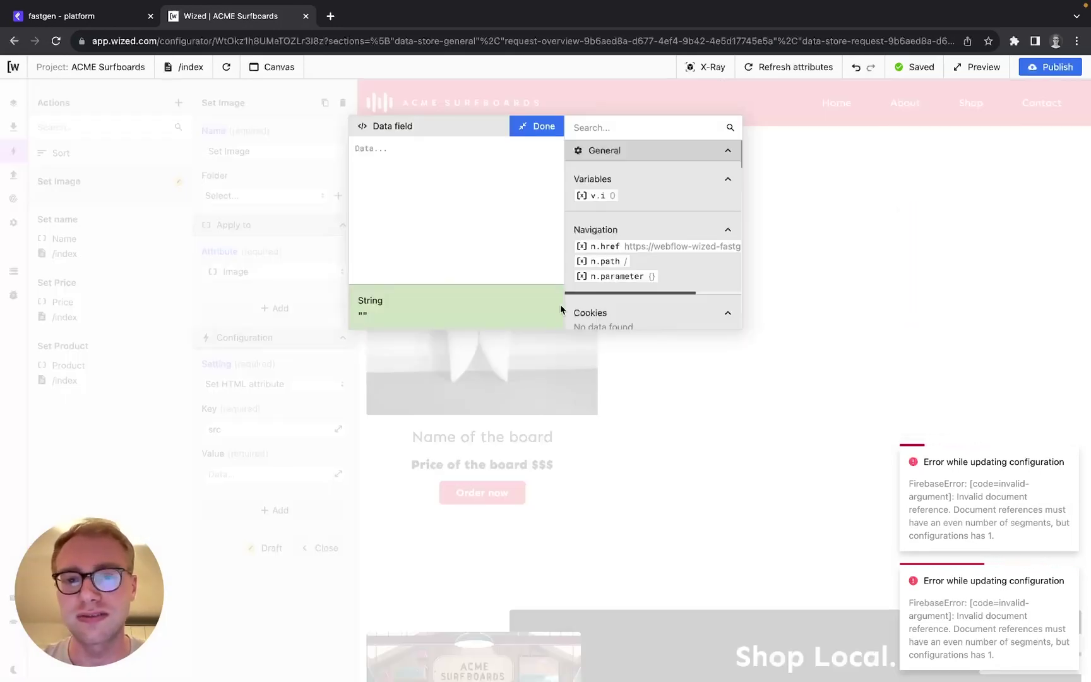
pyautogui.scroll(-5, 637, 252)
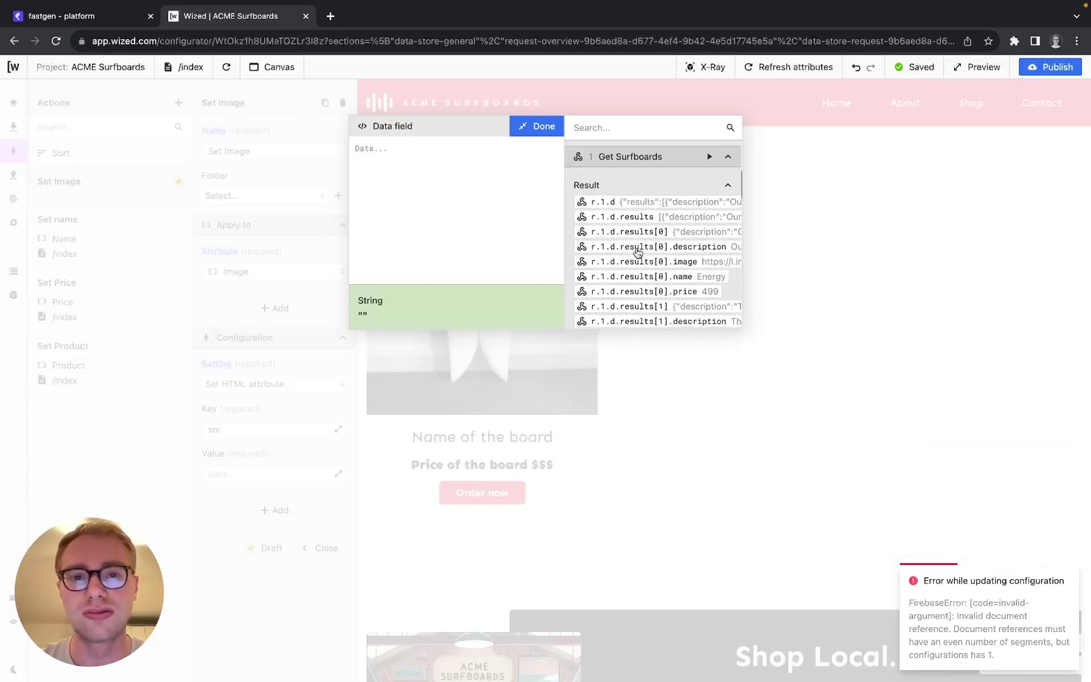
pyautogui.click(683, 264)
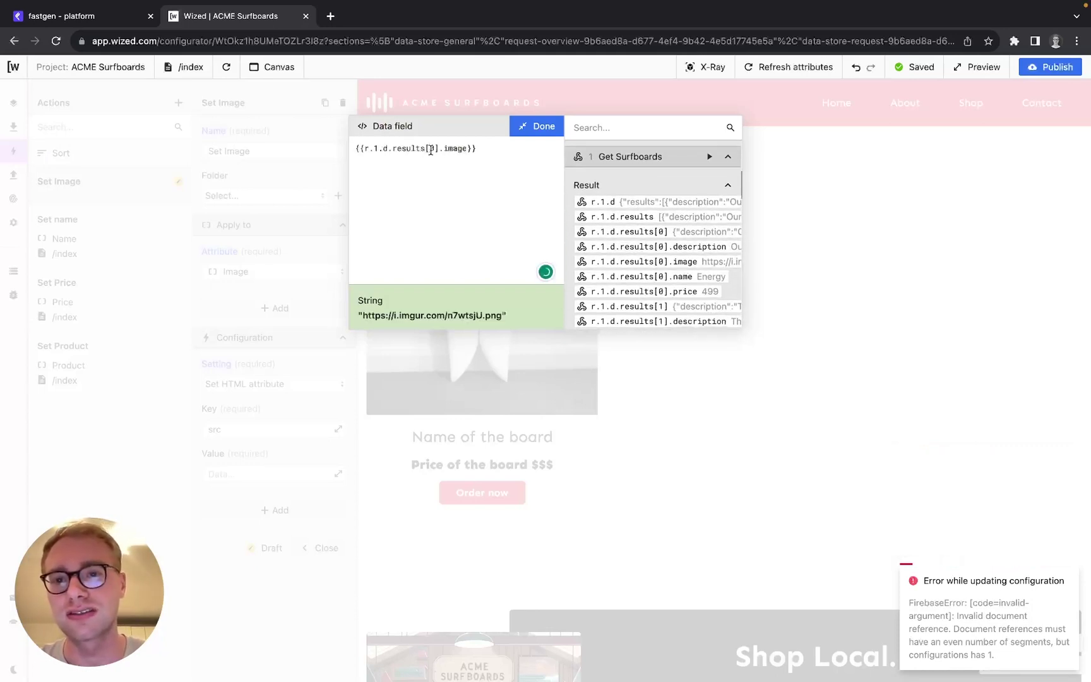
pyautogui.doubleClick(430, 148)
pyautogui.press('BackSpace')
pyautogui.write('v.i')
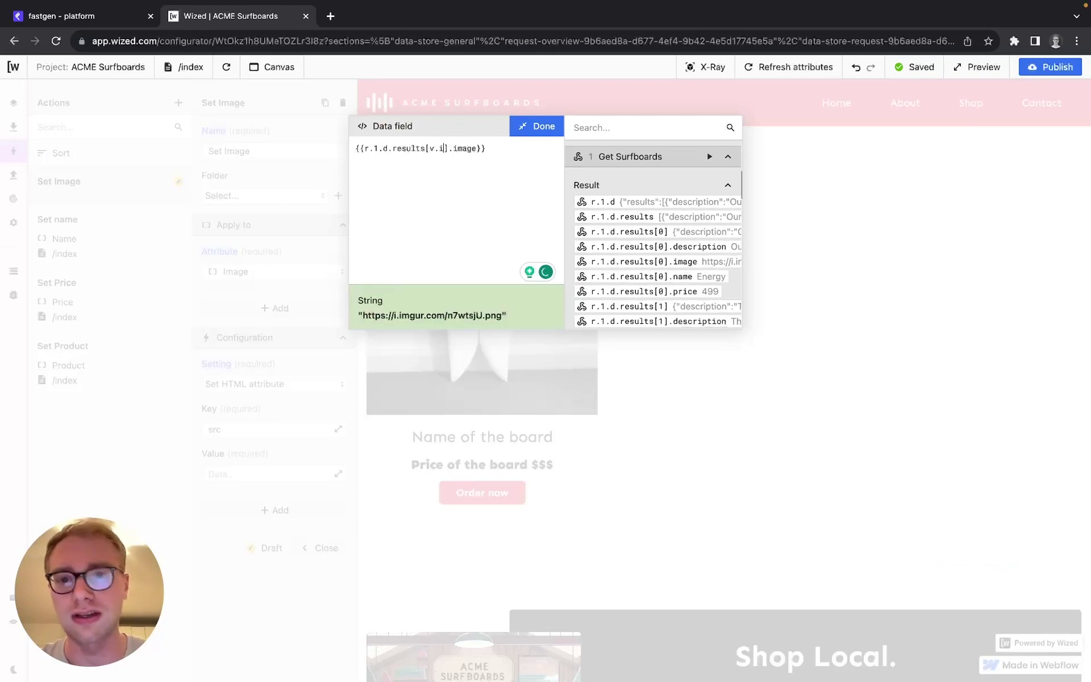
pyautogui.click(533, 129)
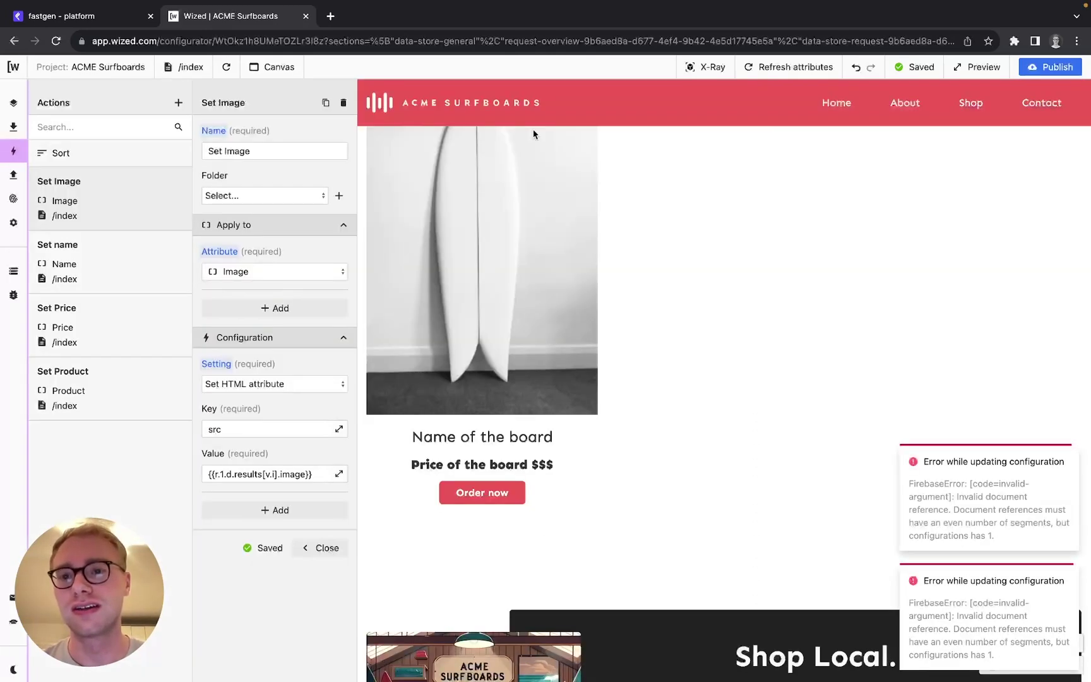
# Reload the site preview and check the names, prices and images in the rendered surfboard list.
pyautogui.click(228, 69)
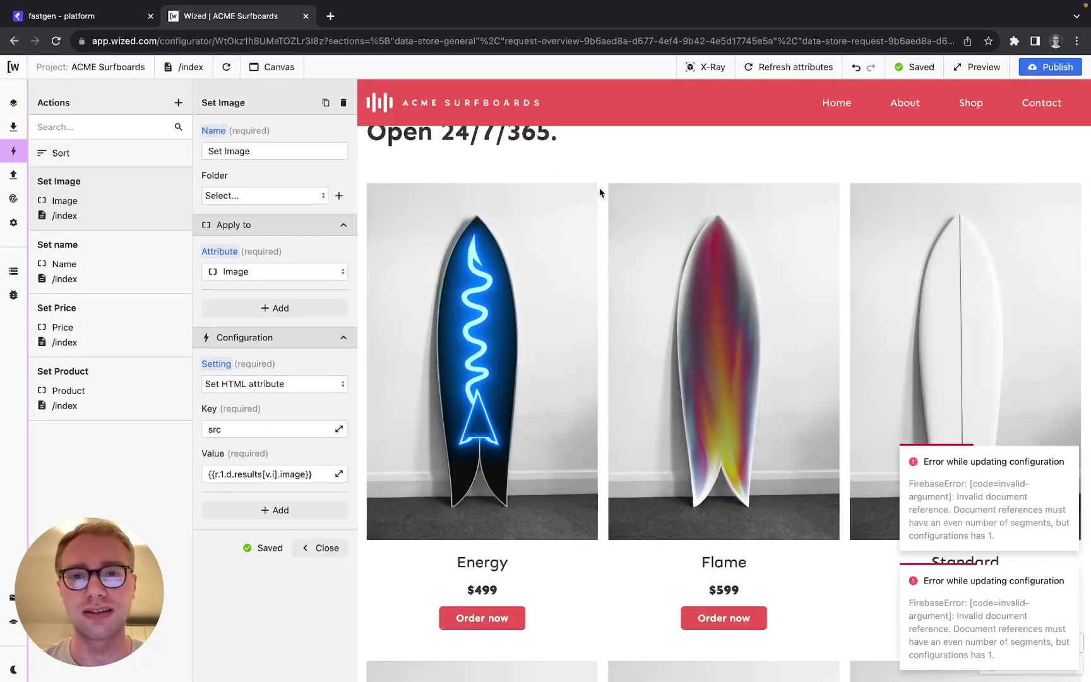
pyautogui.scroll(-4, 597, 190)
pyautogui.scroll(-5, 600, 193)
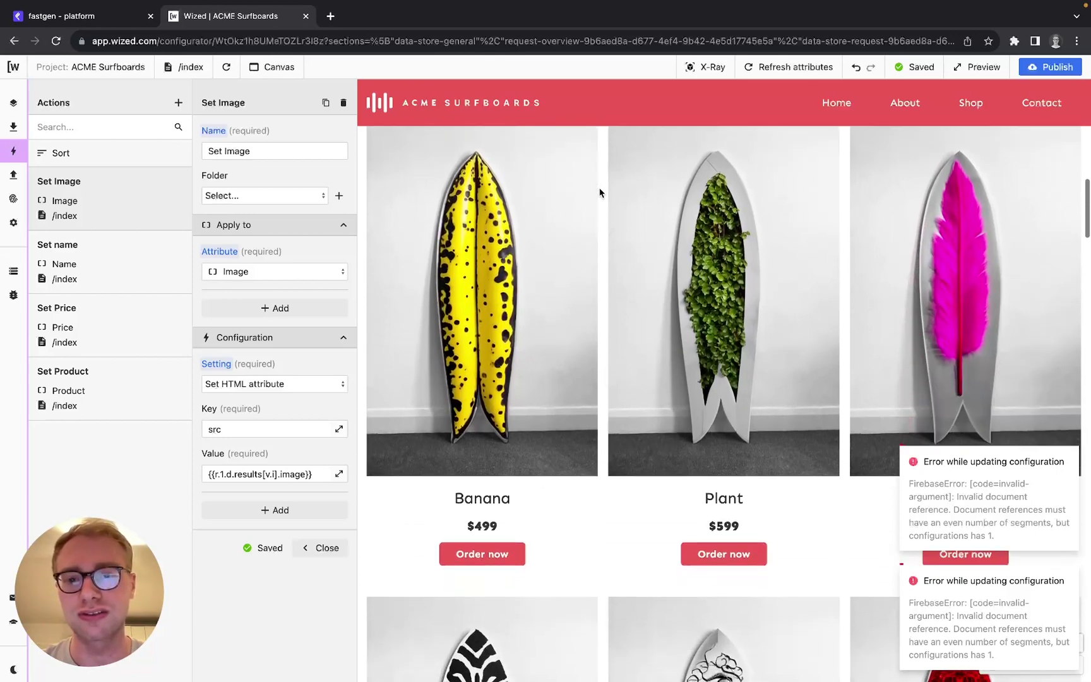
pyautogui.scroll(-3, 605, 323)
pyautogui.scroll(-6, 605, 328)
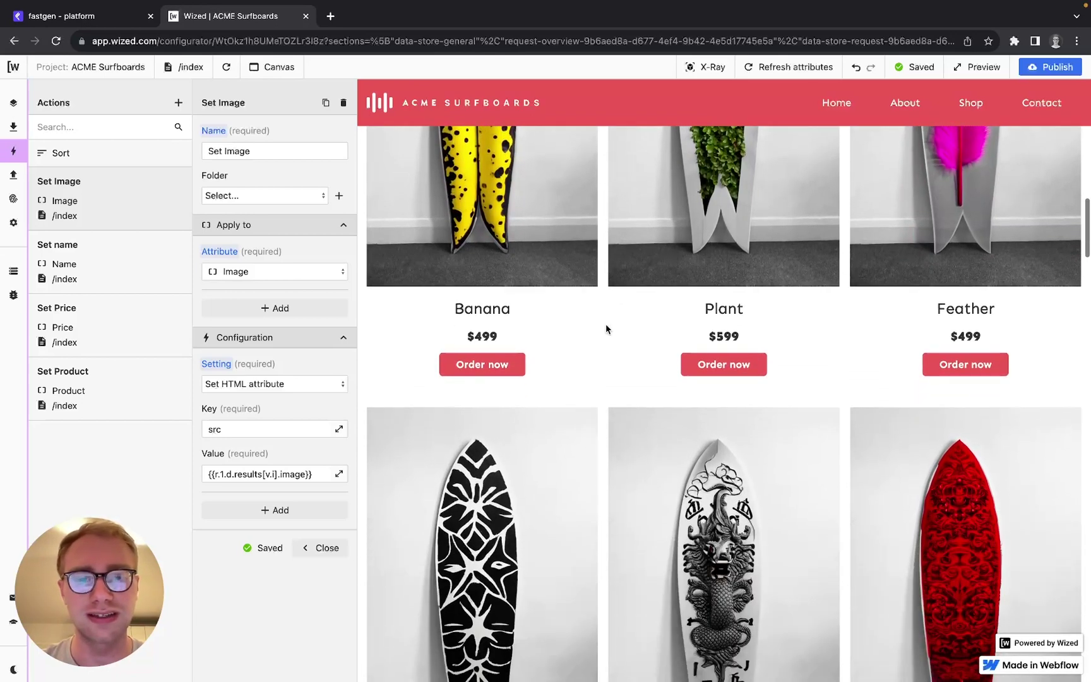